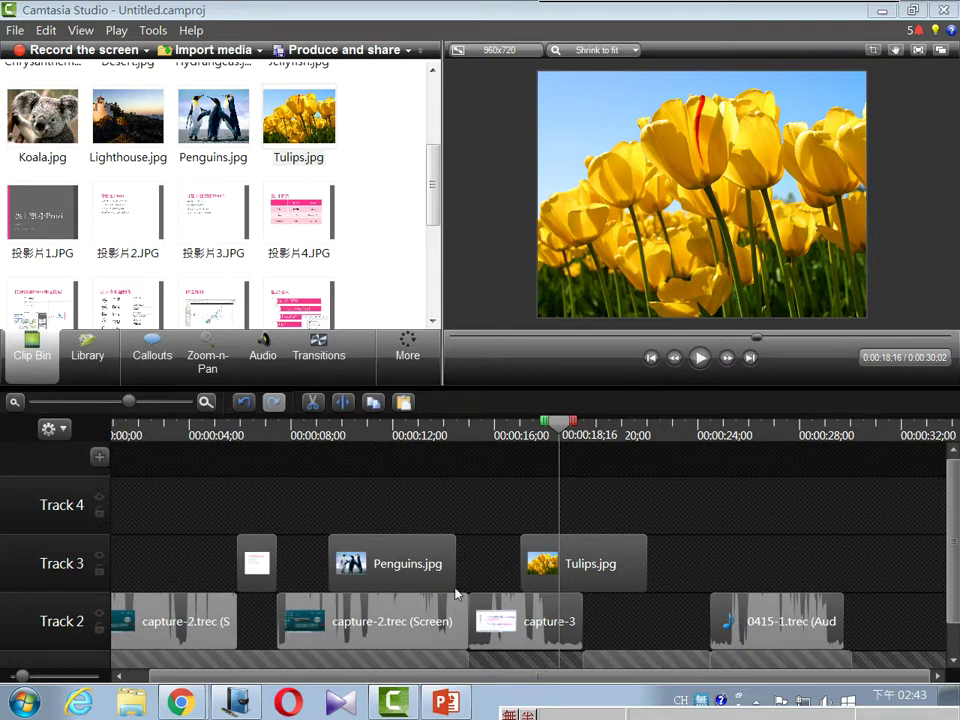
Separate the video and audio of the first capture-2.trec clip on Track 2.
click(456, 624)
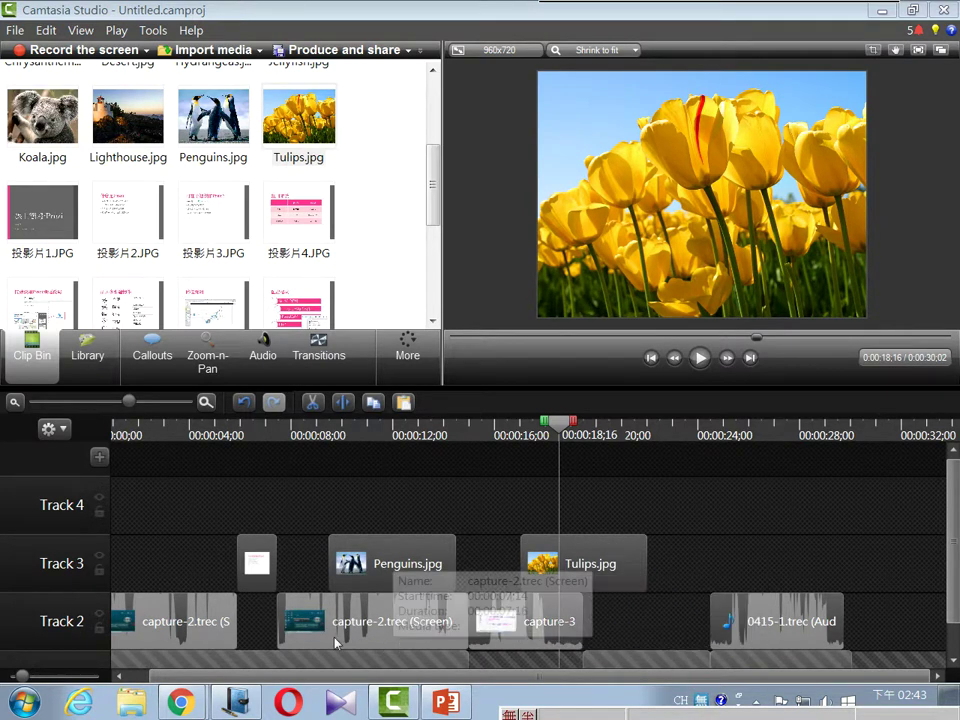
drag(321, 677, 297, 677)
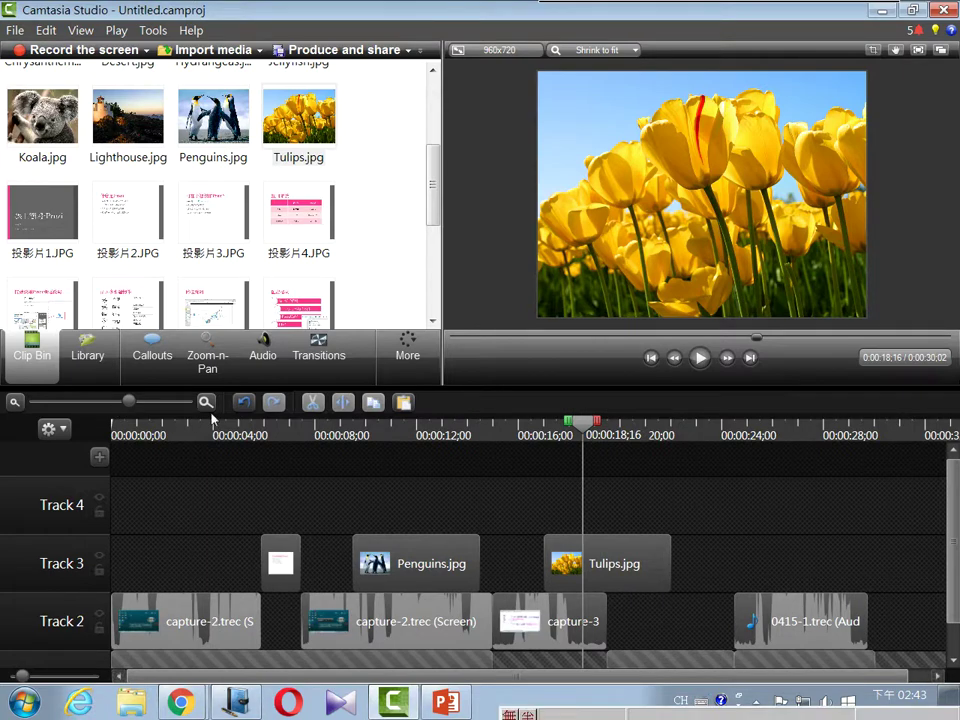
click(206, 401)
click(206, 401)
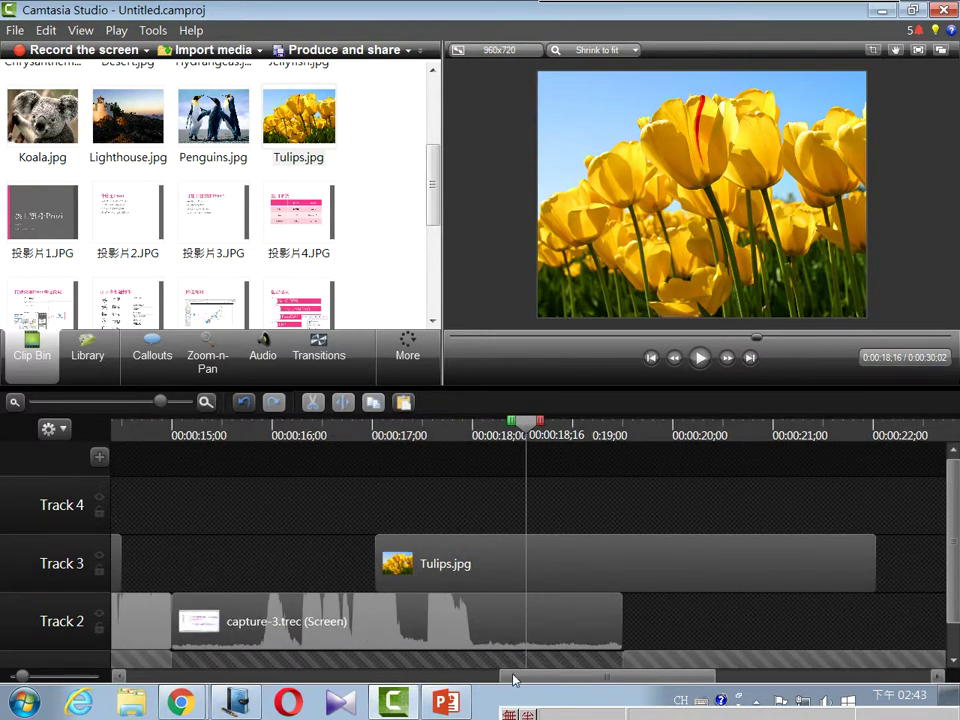
click(384, 672)
click(267, 617)
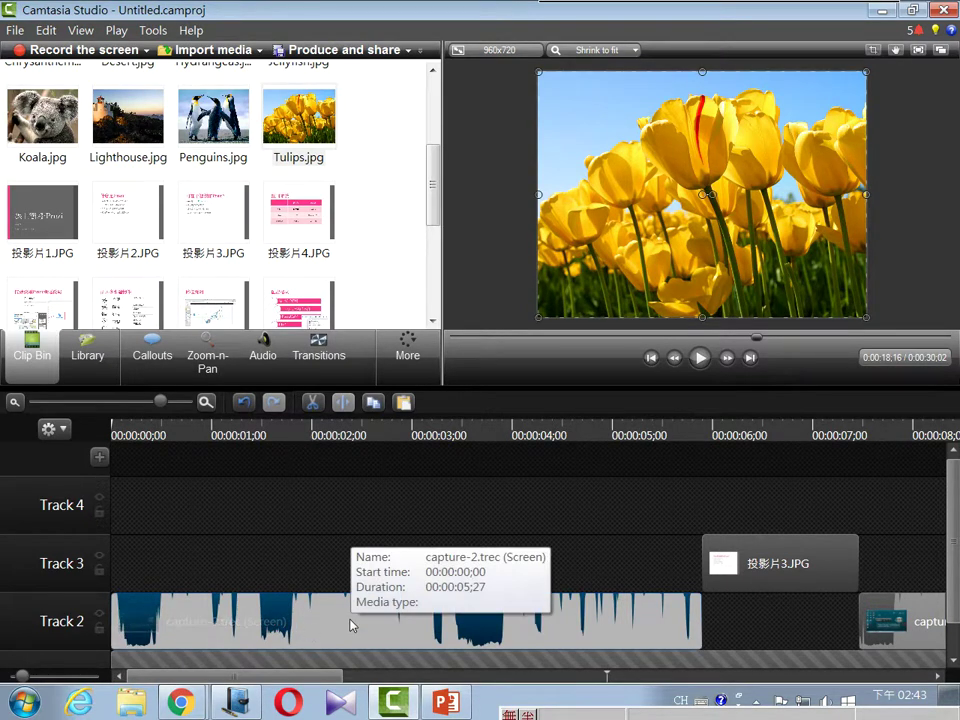
right_click(385, 615)
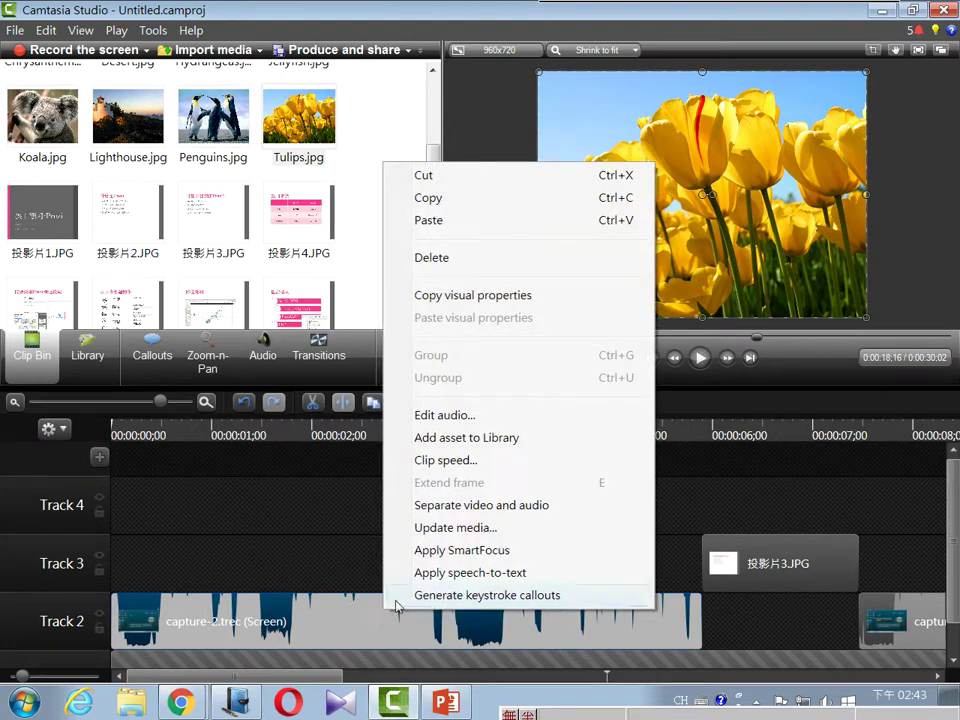
click(512, 506)
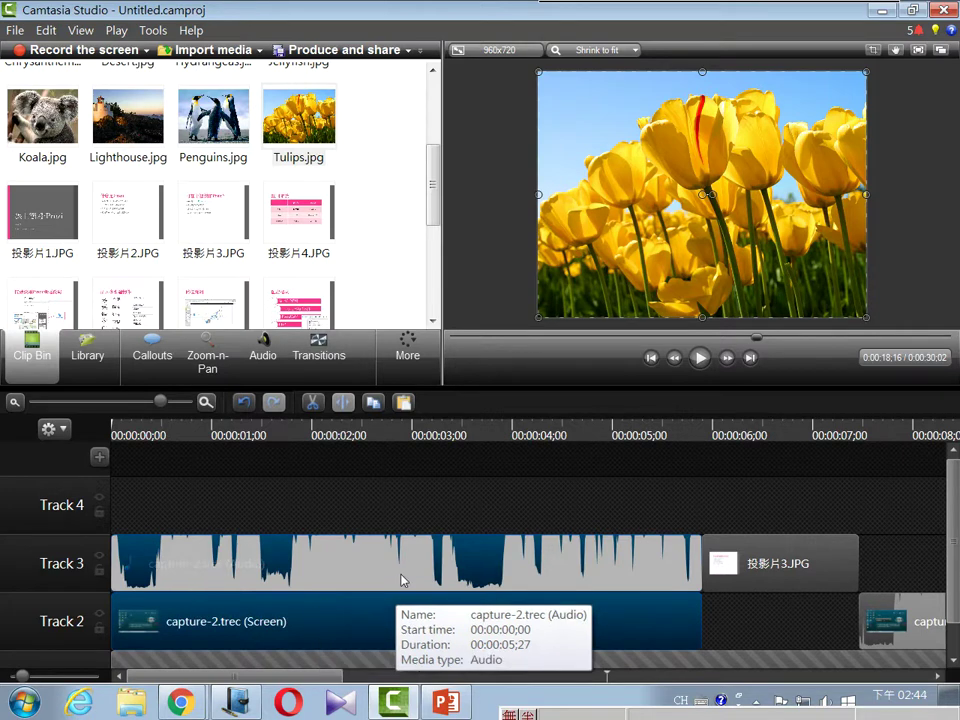
Split the first capture-2.trec screen clip on Track 2 at 00:00:03;00 and 00:00:03;22 and delete the piece in between, leaving a gap.
click(412, 432)
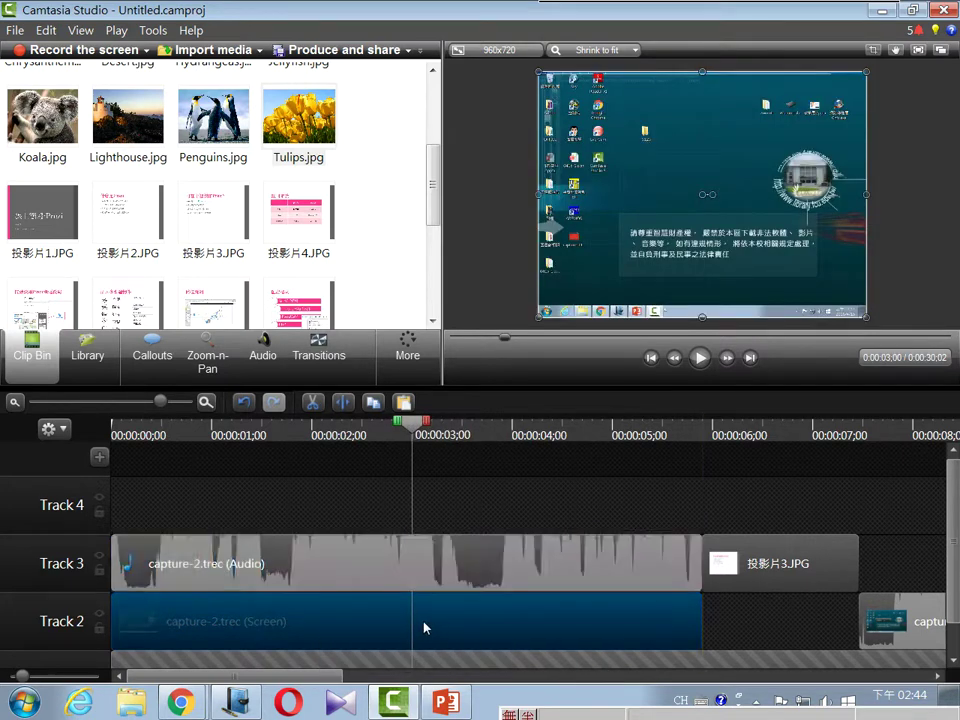
key(s)
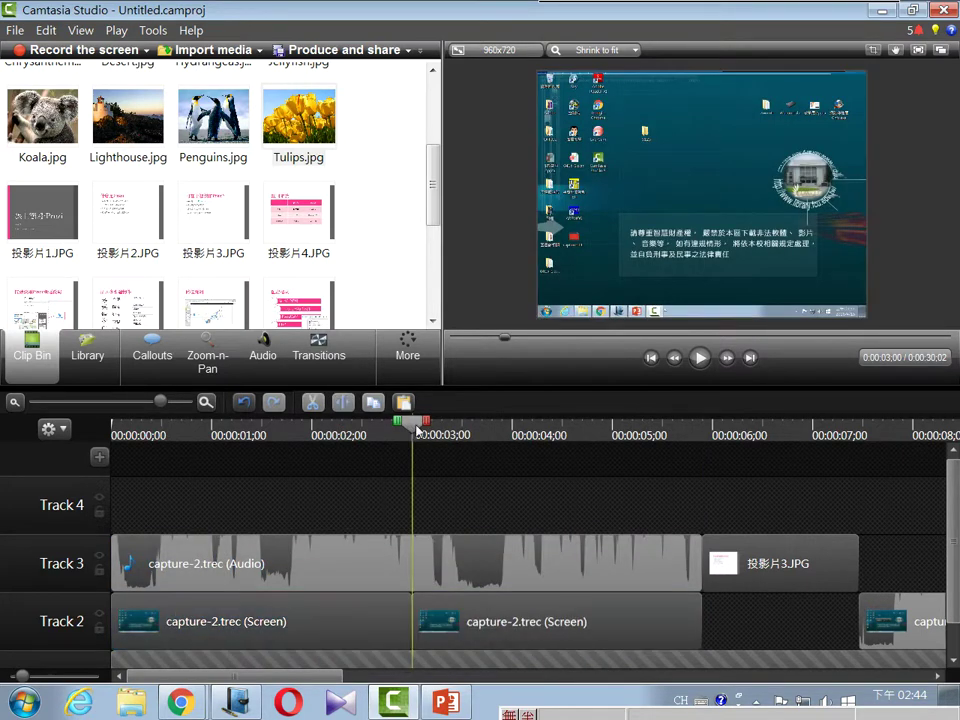
click(485, 432)
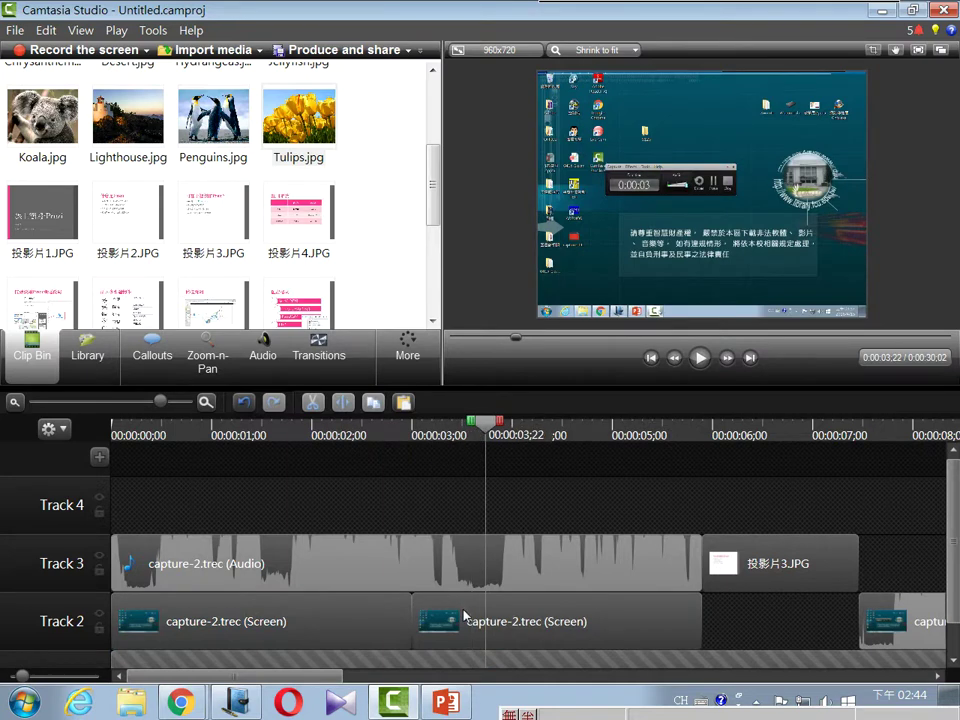
click(465, 618)
click(341, 403)
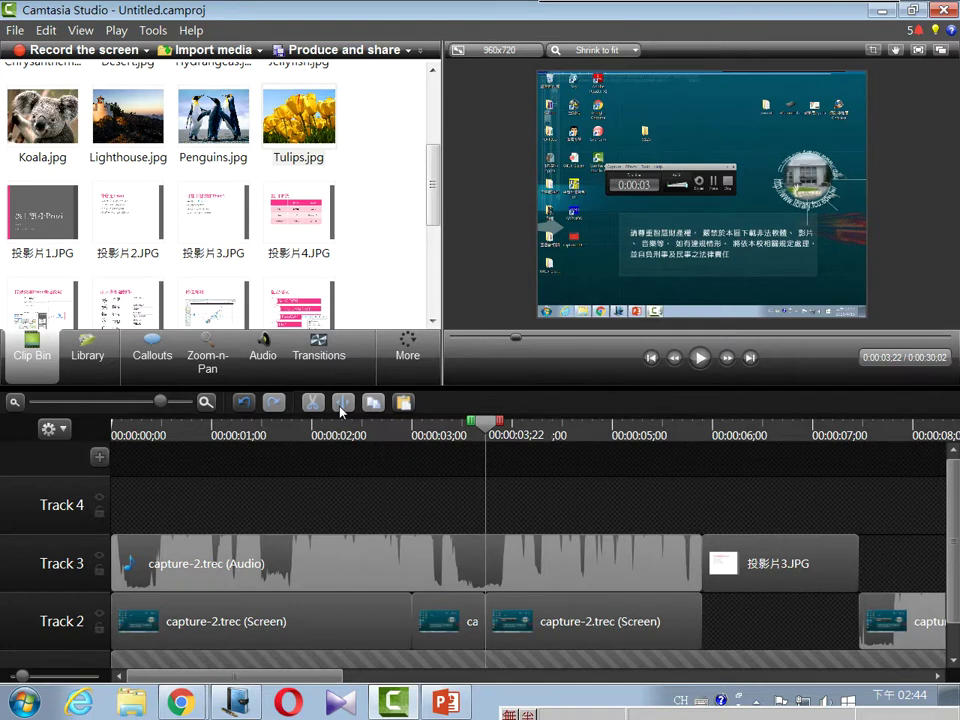
click(440, 625)
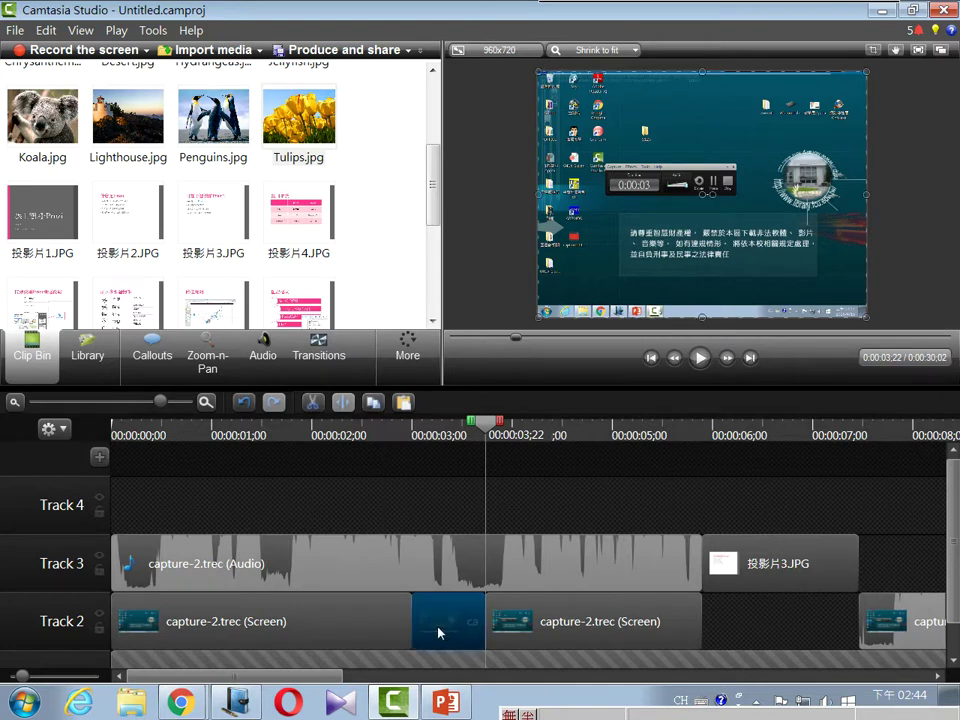
key(Delete)
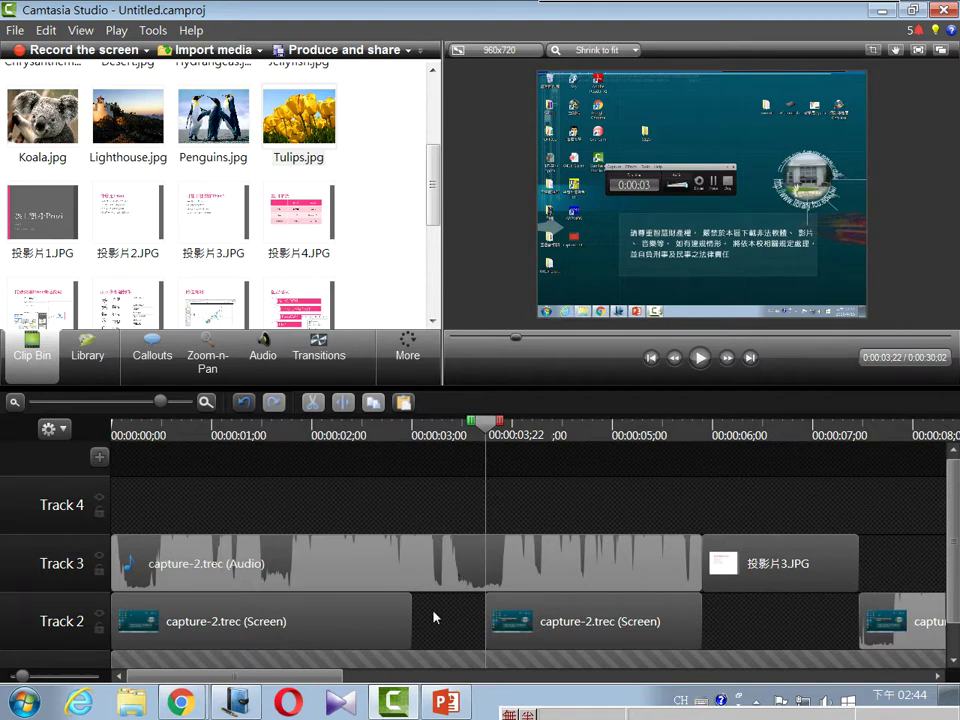
Play the timeline from just before the gap on Track 2 through to the following screen clip.
drag(380, 634, 379, 635)
click(407, 440)
click(700, 358)
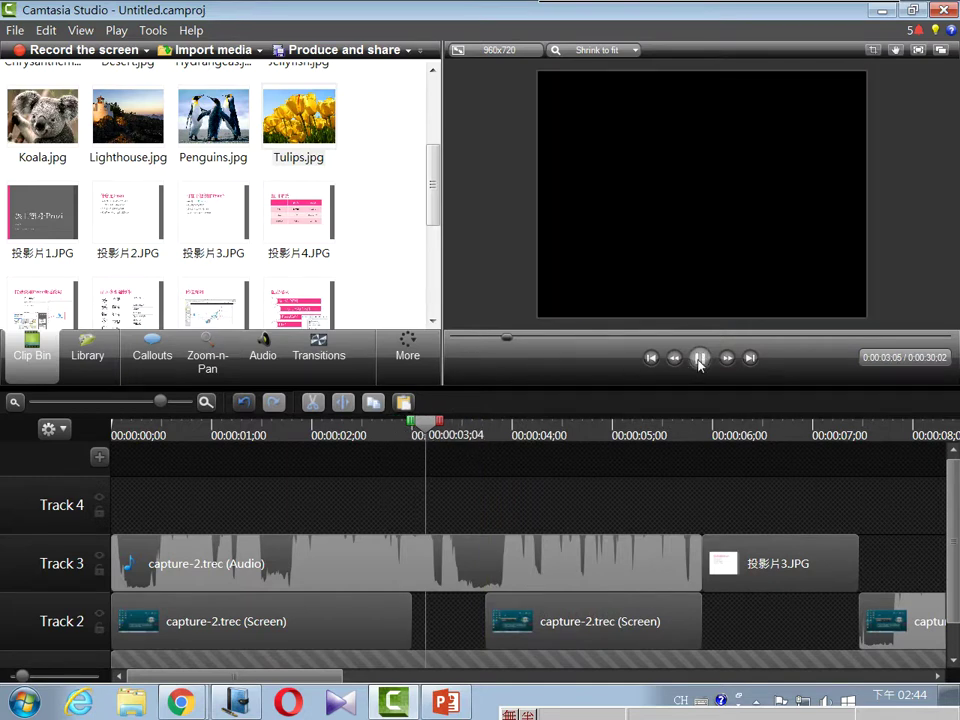
click(700, 358)
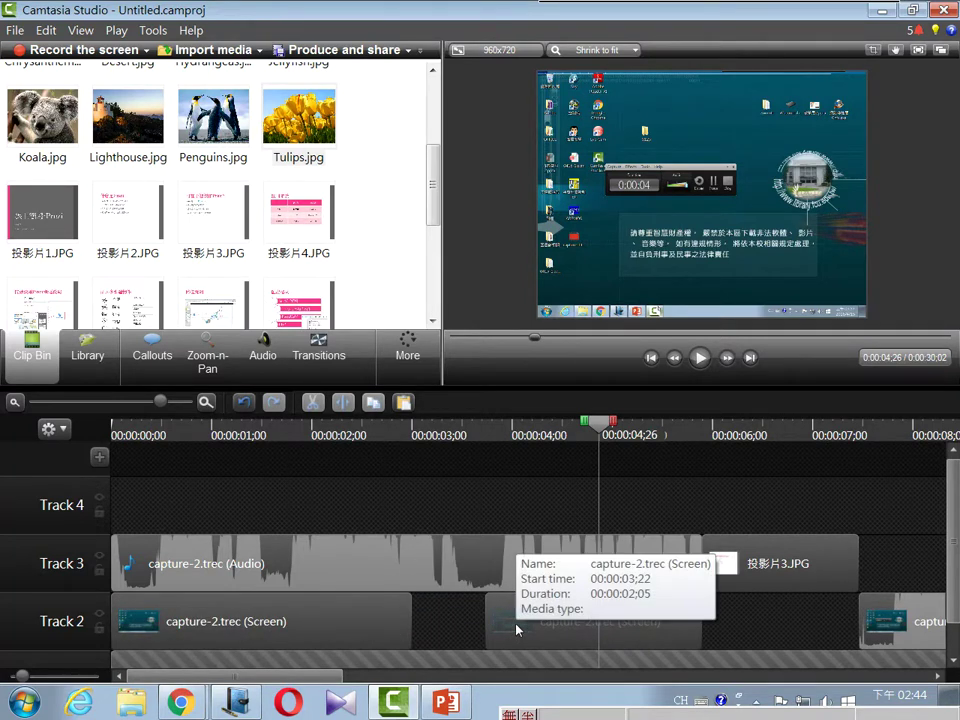
Switch to PowerPoint, add a Blank layout slide after the title slide, and return to Camtasia Studio.
click(298, 212)
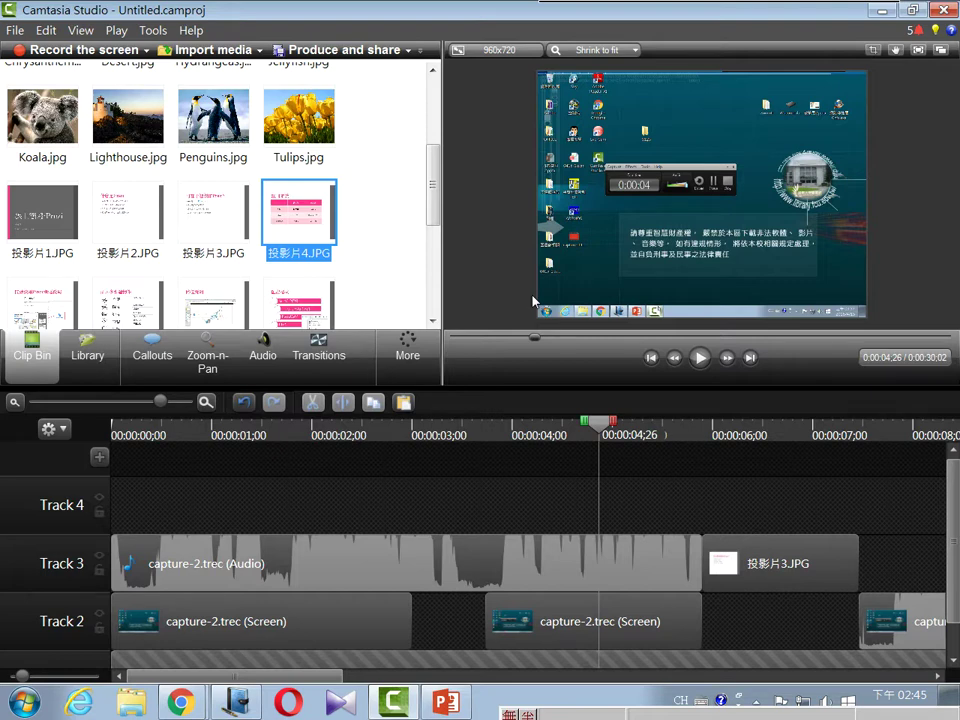
click(446, 703)
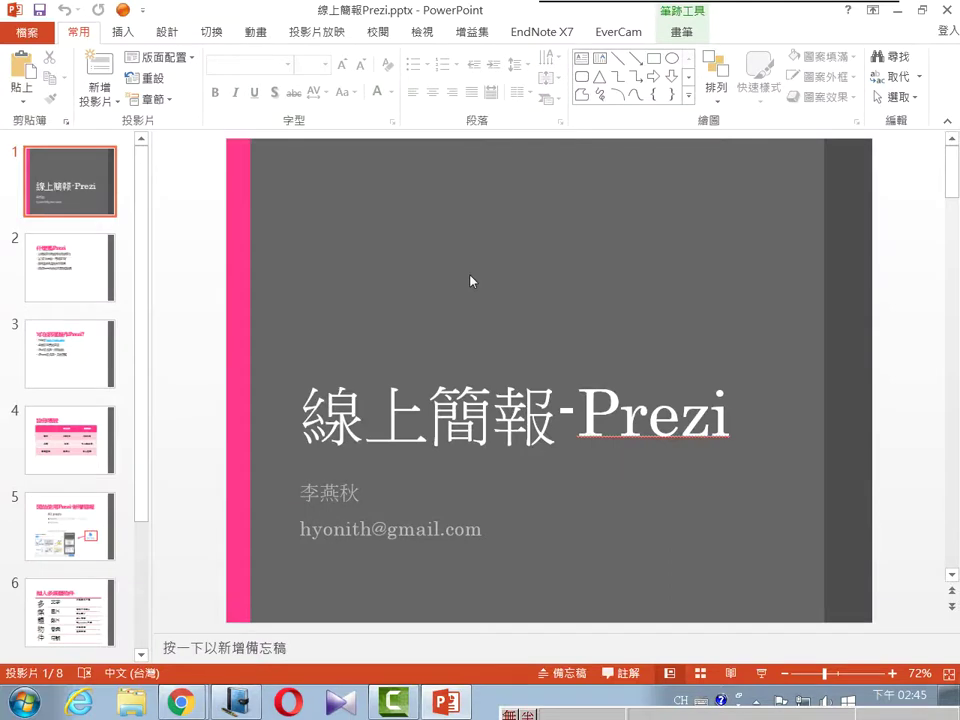
click(65, 160)
click(100, 104)
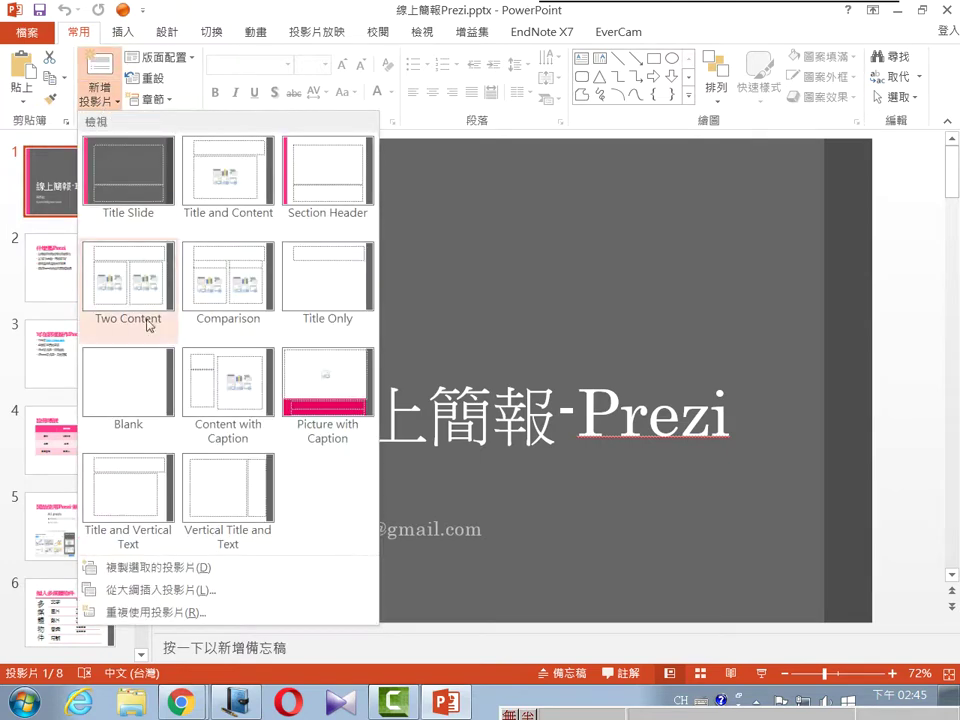
click(148, 381)
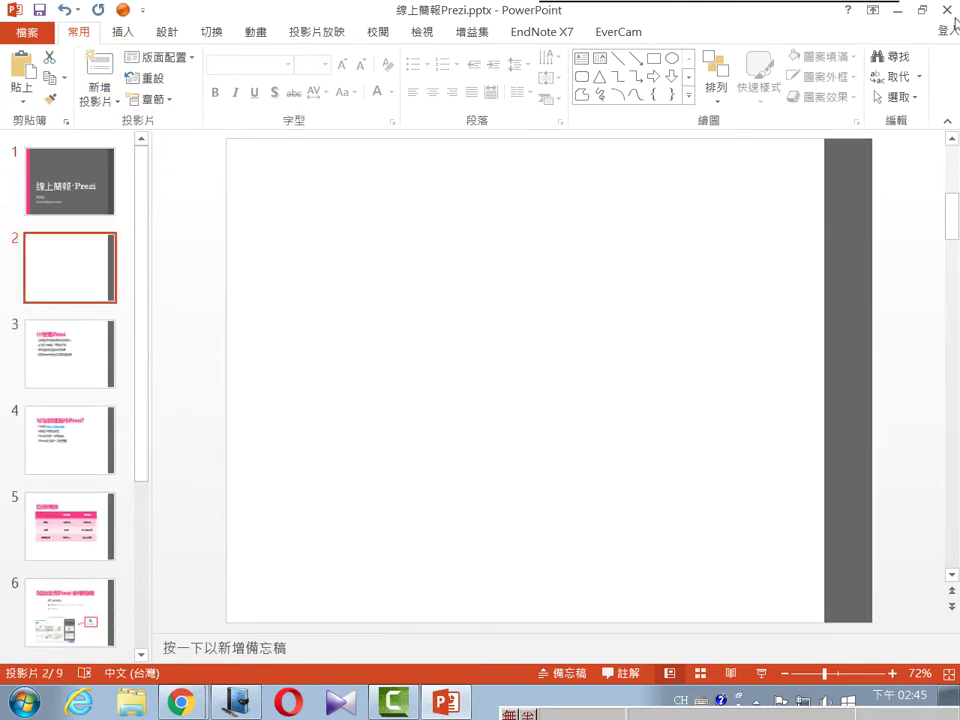
click(897, 10)
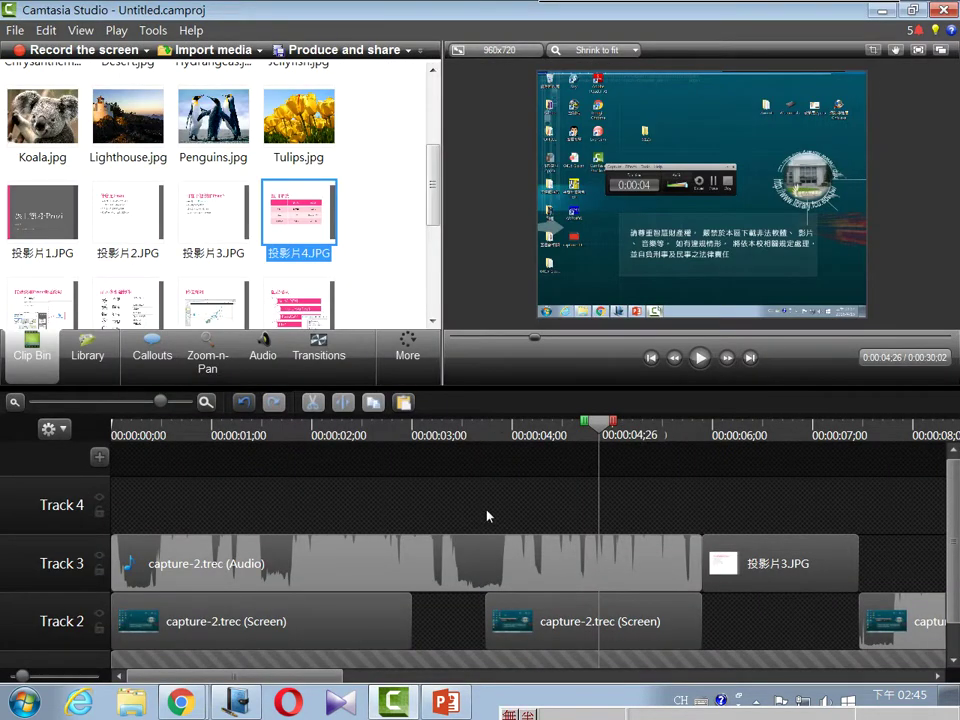
Show the frame at 00:00:03;22, where the second screen clip starts, and detach the video preview, enlarging it to nearly fill the screen.
drag(598, 437, 486, 437)
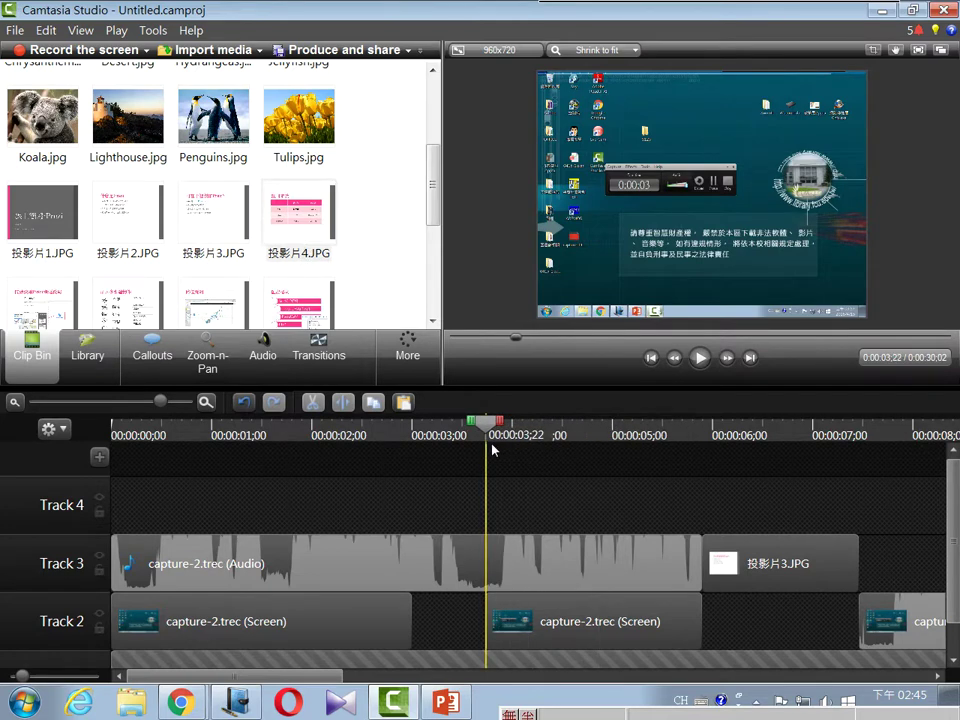
click(525, 640)
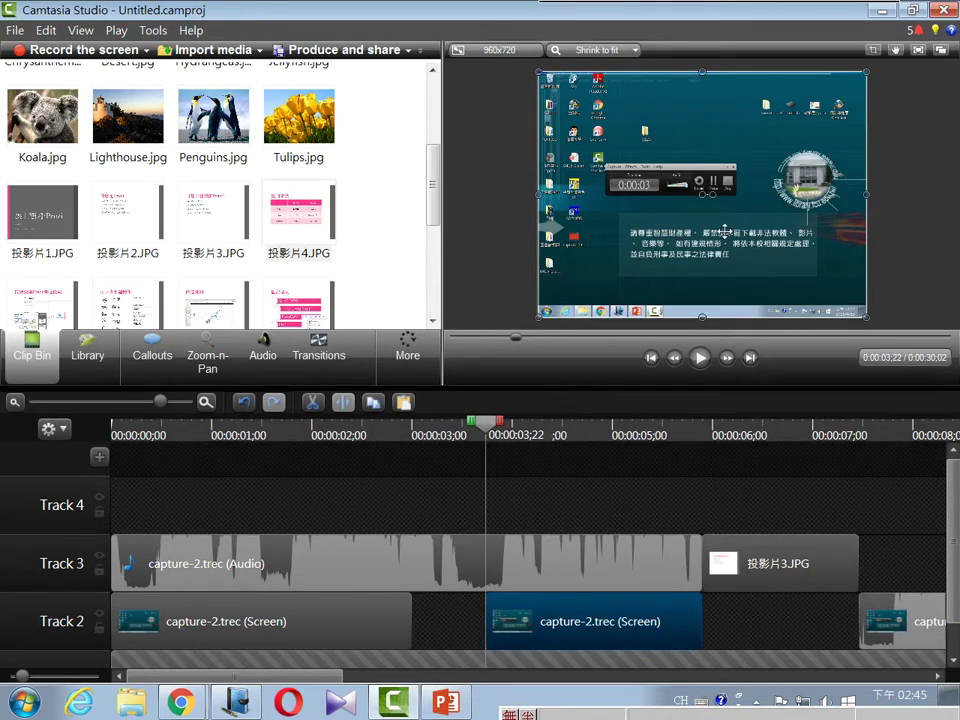
click(940, 50)
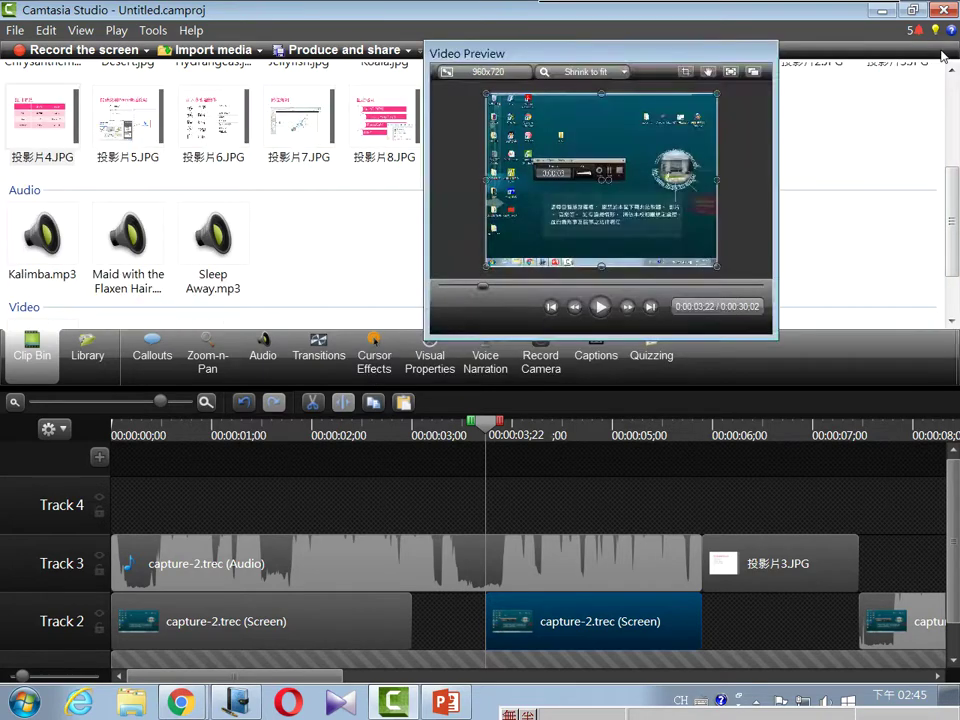
click(753, 72)
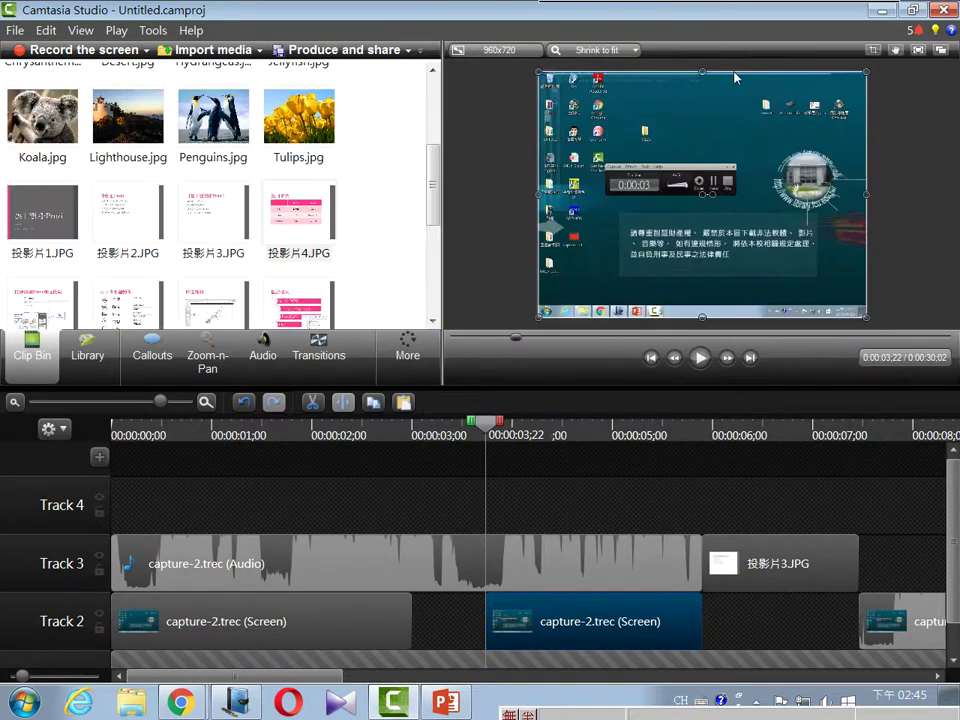
click(943, 55)
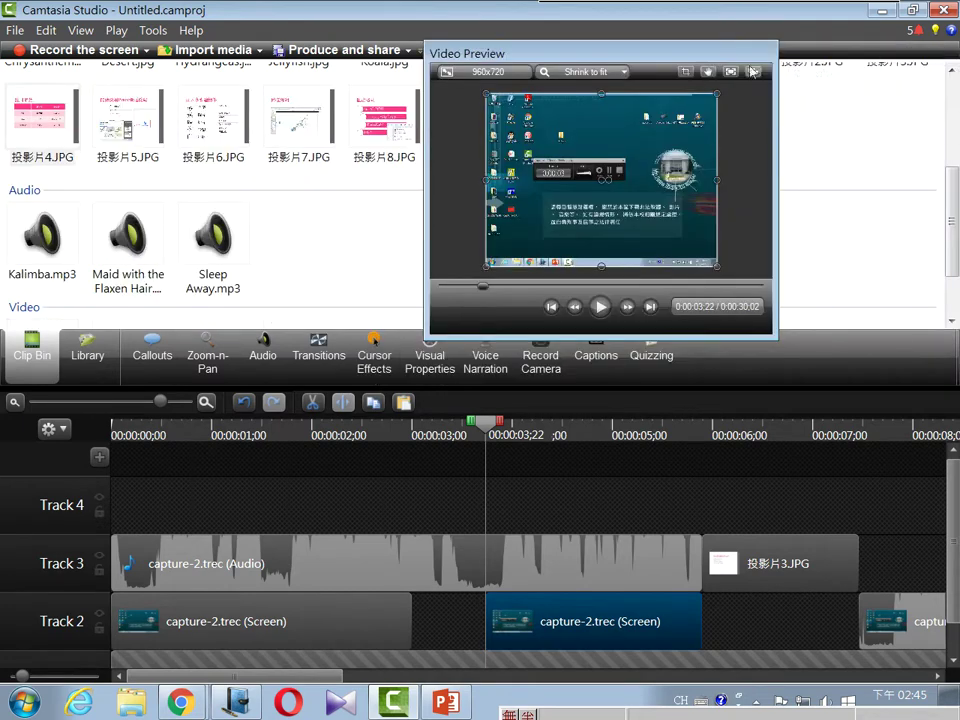
drag(677, 62, 309, 51)
drag(415, 331, 924, 690)
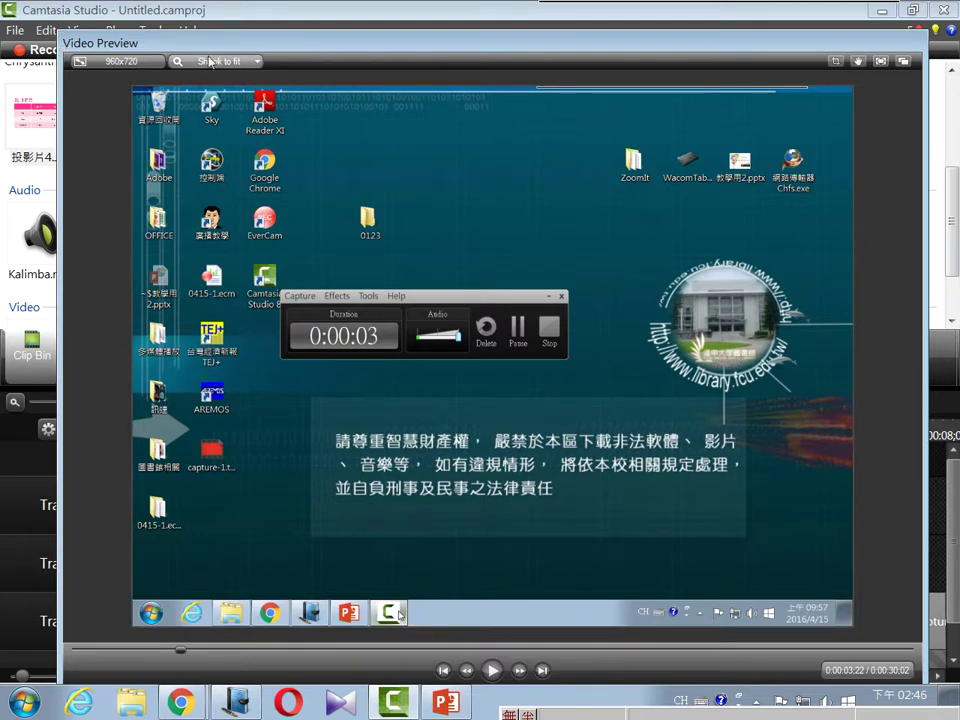
drag(59, 34, 2, 4)
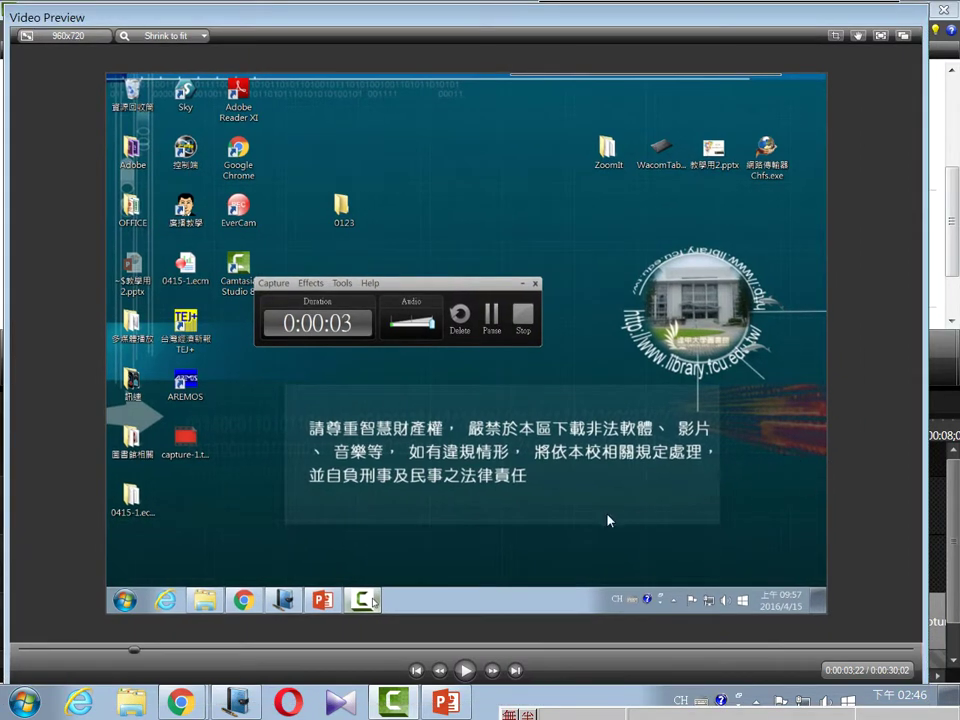
Switch to PowerPoint and insert a screen clipping of the whole preview frame from Camtasia on the blank slide 2.
click(442, 704)
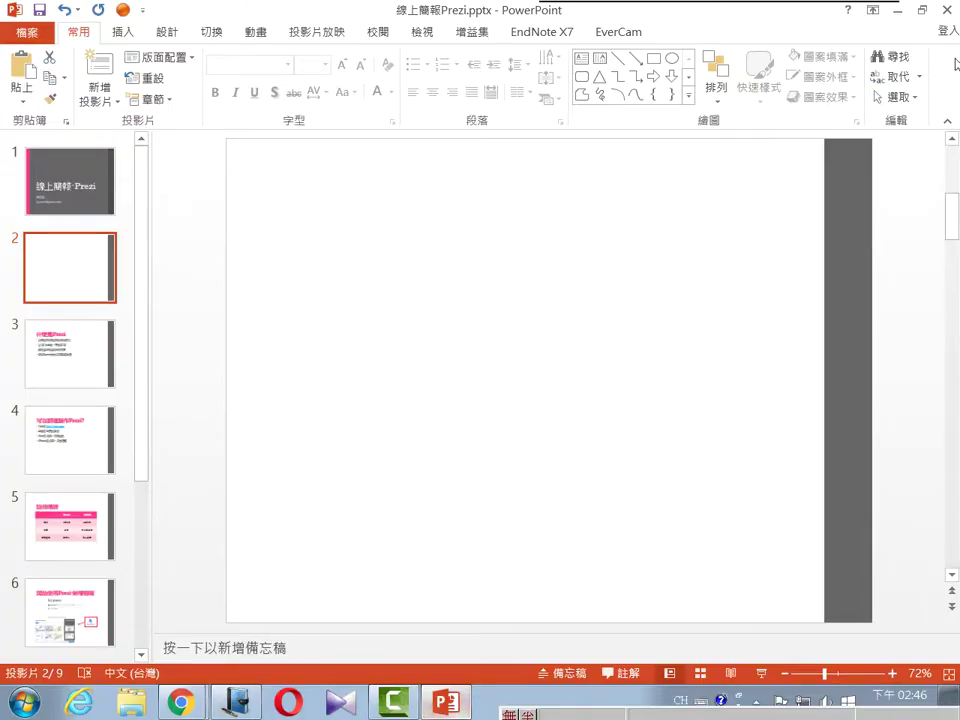
click(899, 12)
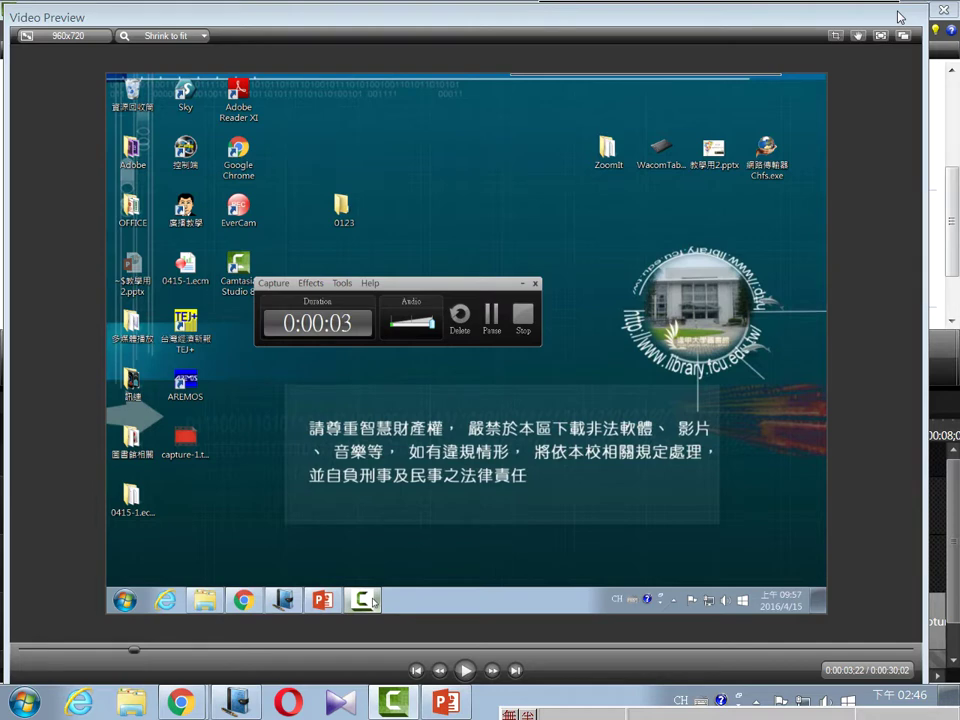
click(448, 703)
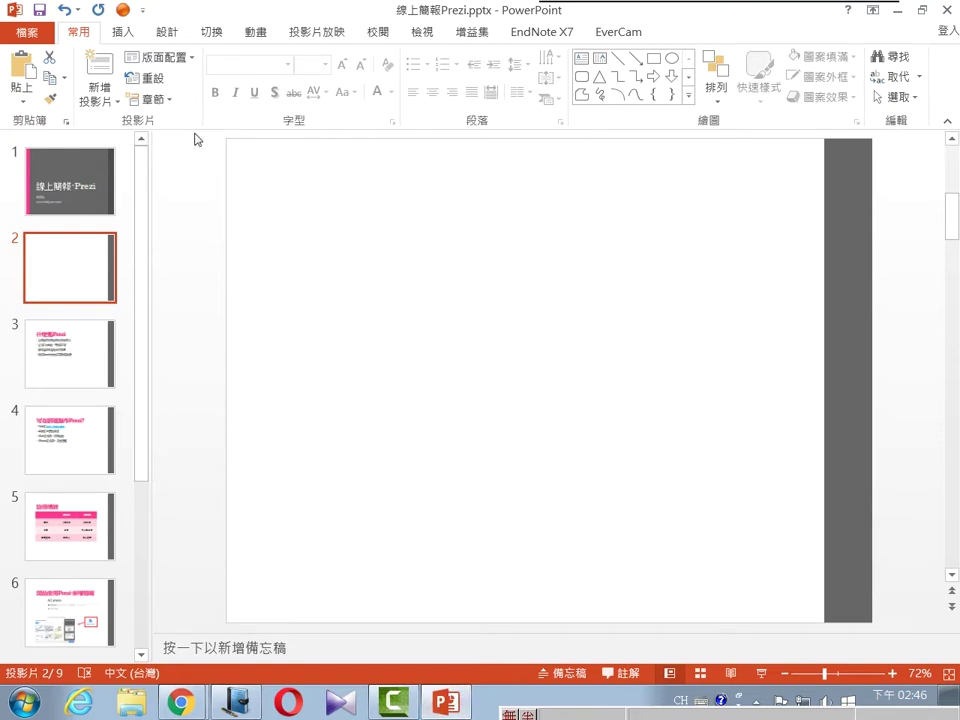
click(128, 36)
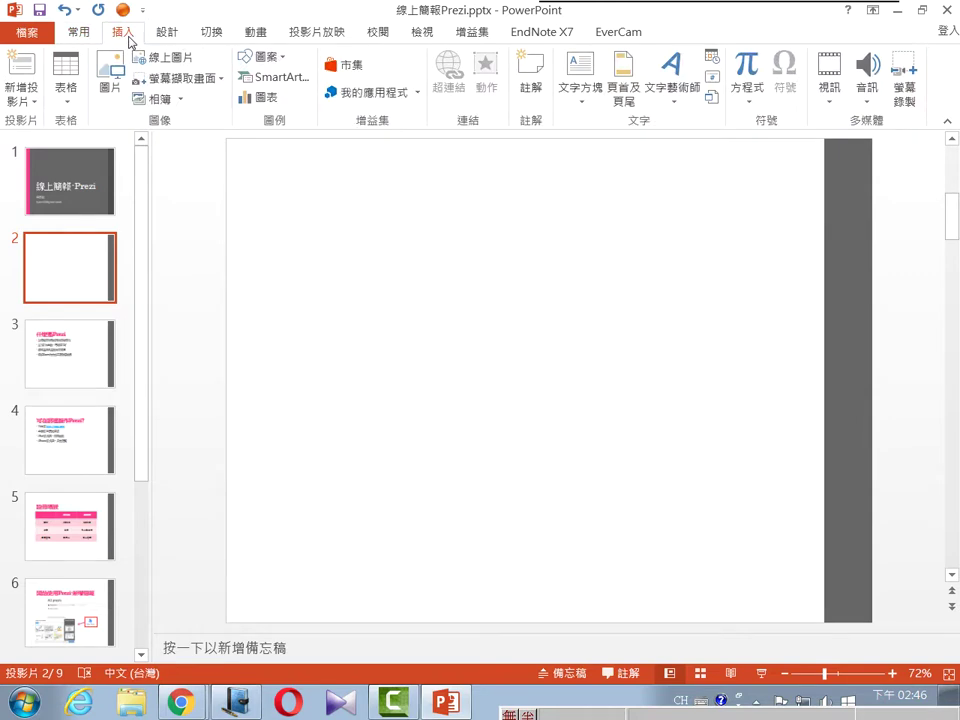
click(221, 79)
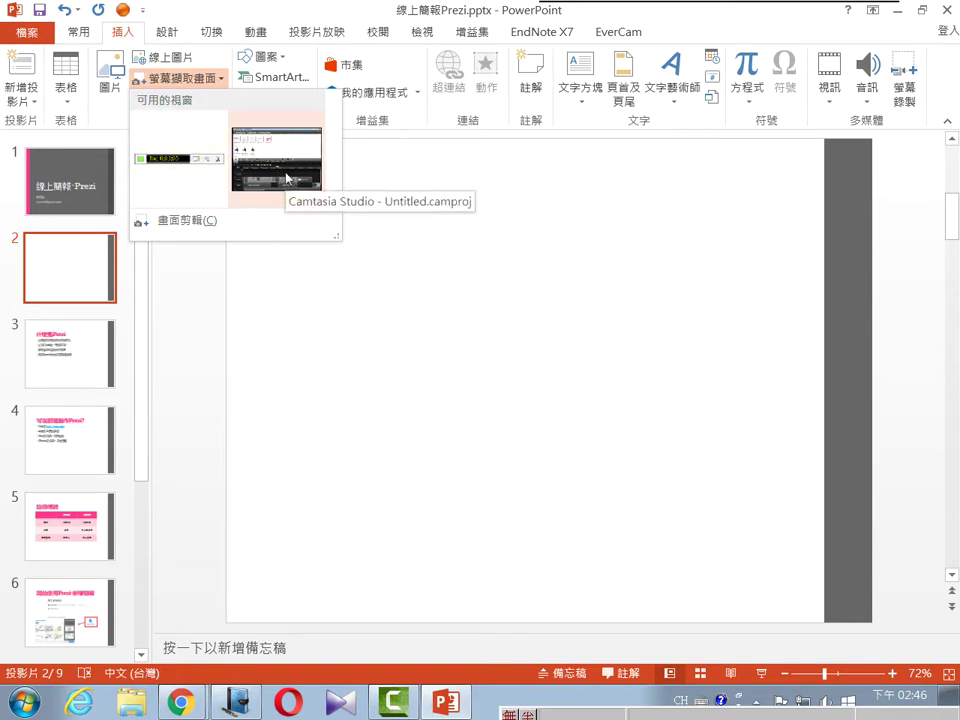
click(226, 224)
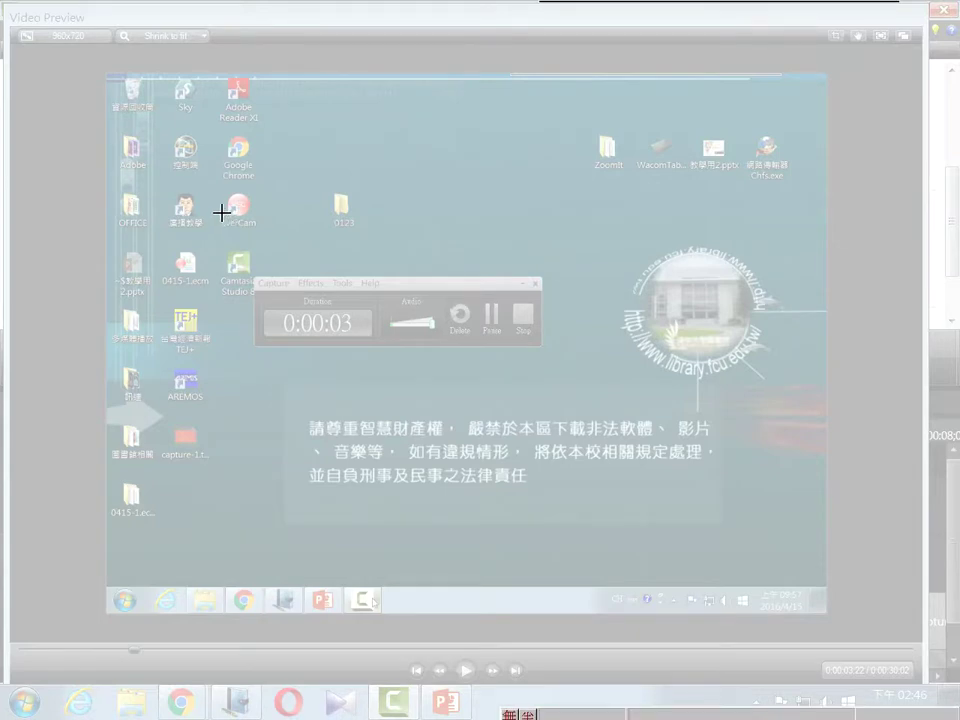
drag(106, 74, 826, 614)
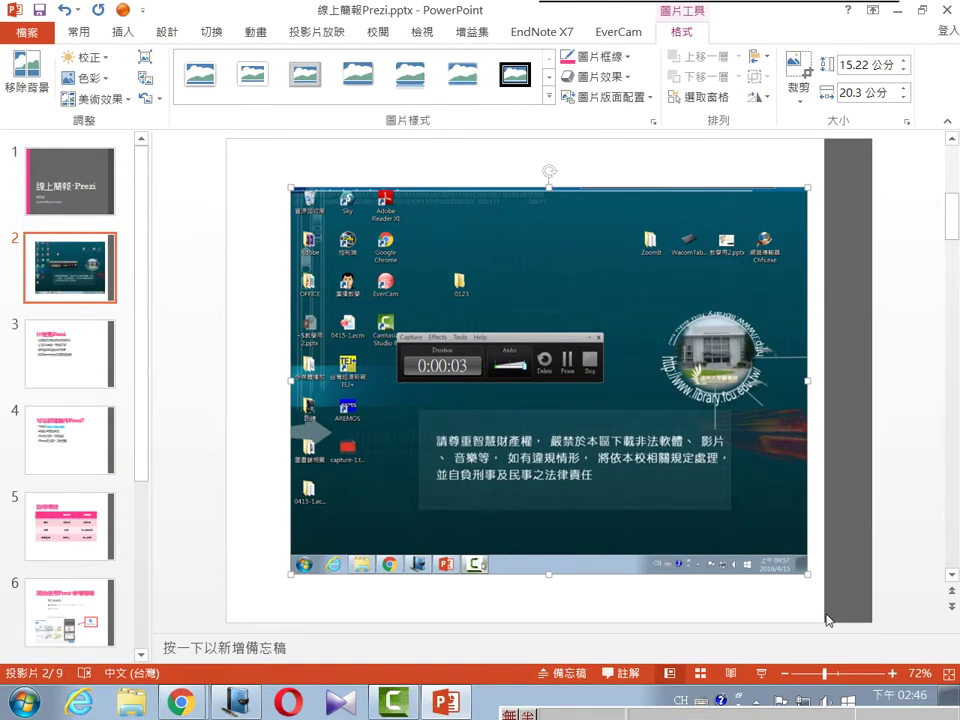
Save the screen clipping on slide 2 as a PNG picture named 圖片1.png on the desktop.
right_click(584, 322)
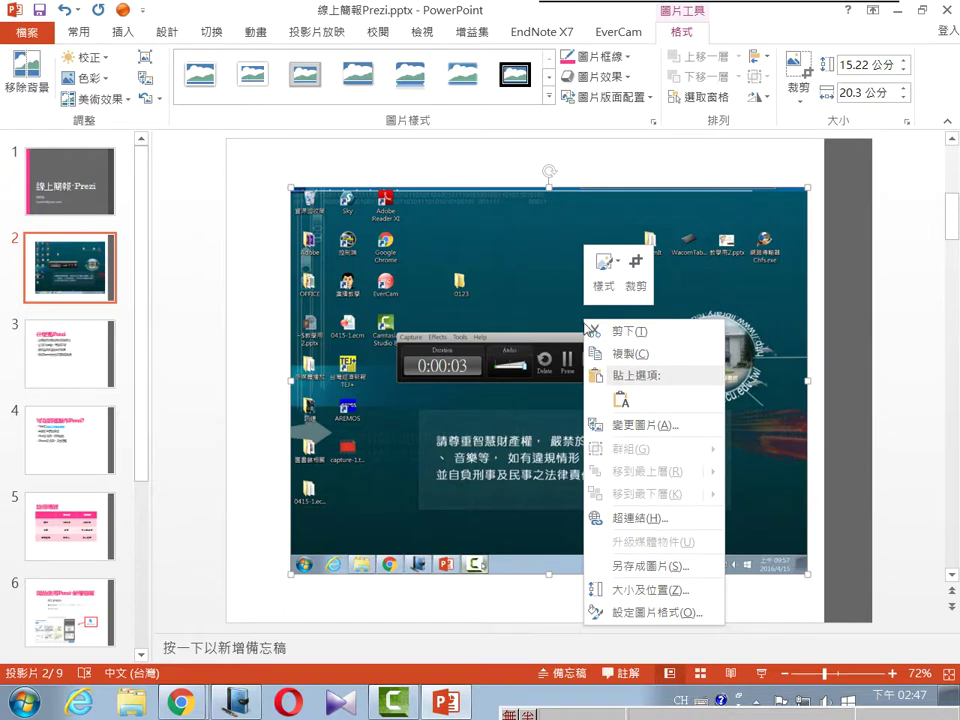
click(678, 567)
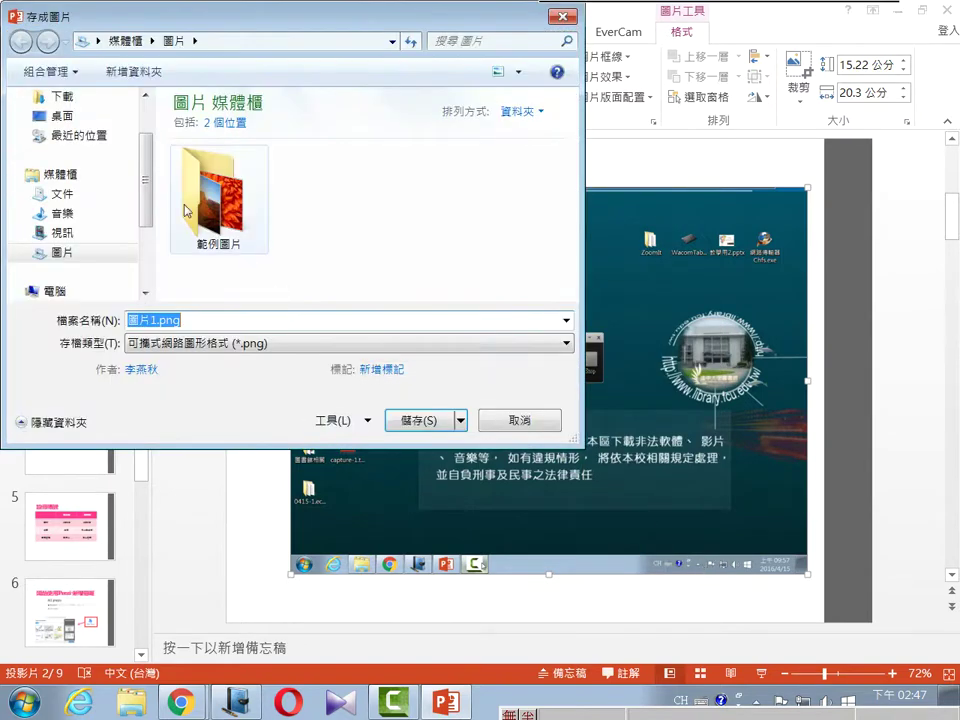
click(62, 116)
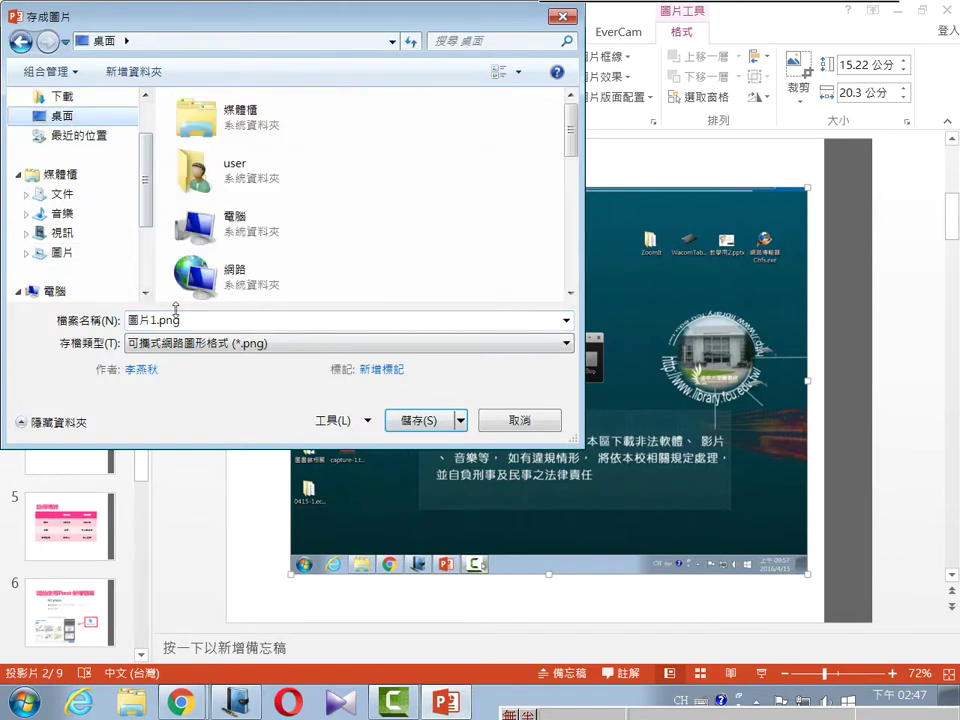
click(420, 422)
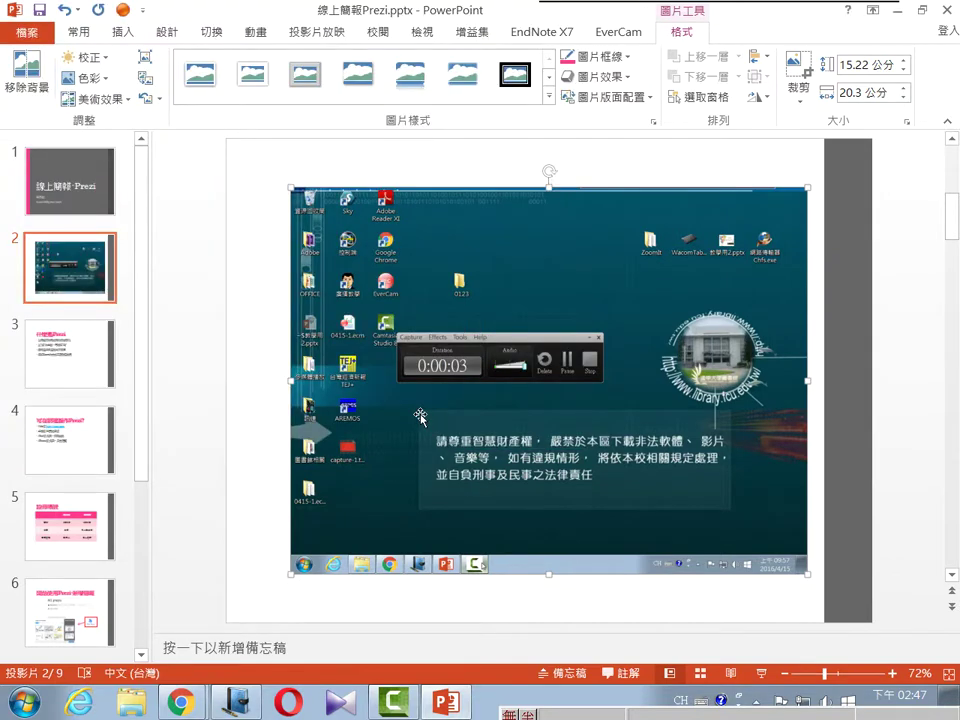
Return to Camtasia Studio, reattach the video preview to the main window, and widen the Clip Bin area.
click(118, 31)
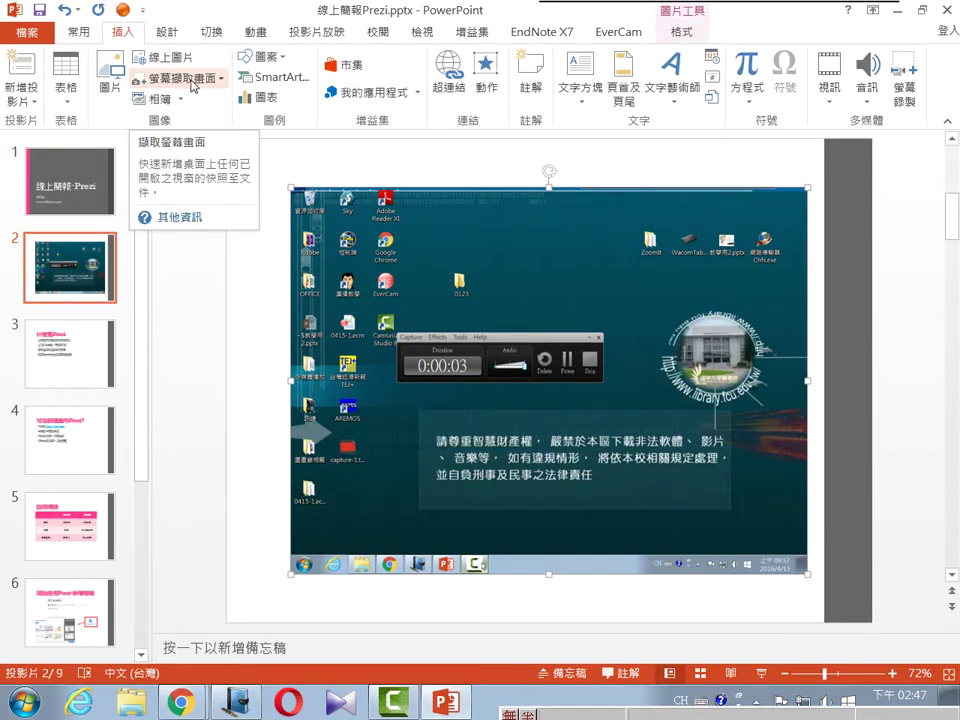
click(665, 12)
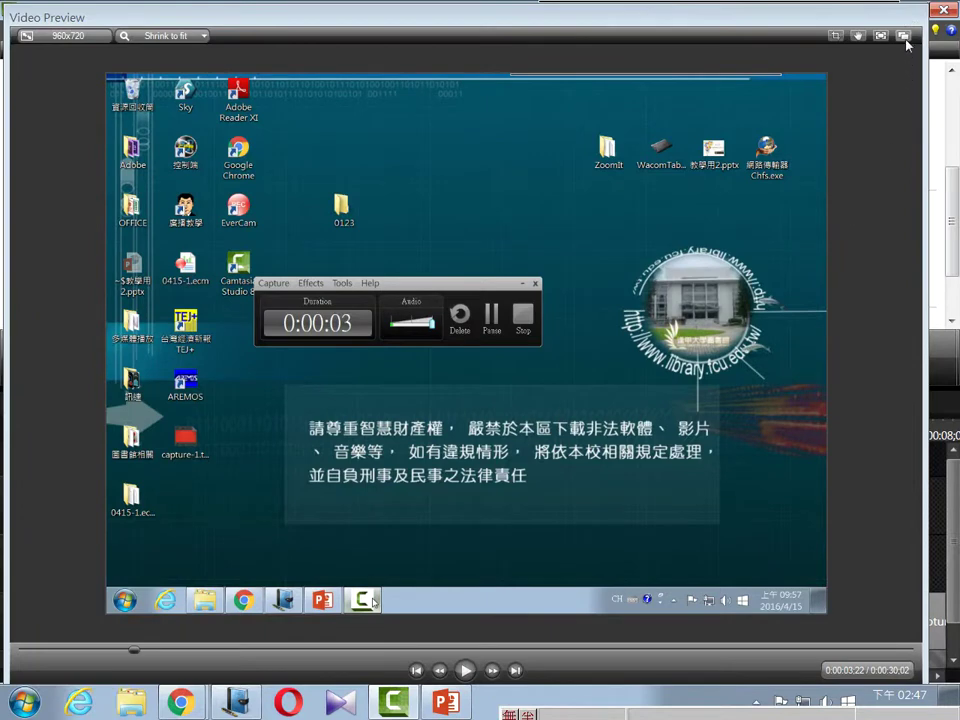
click(904, 38)
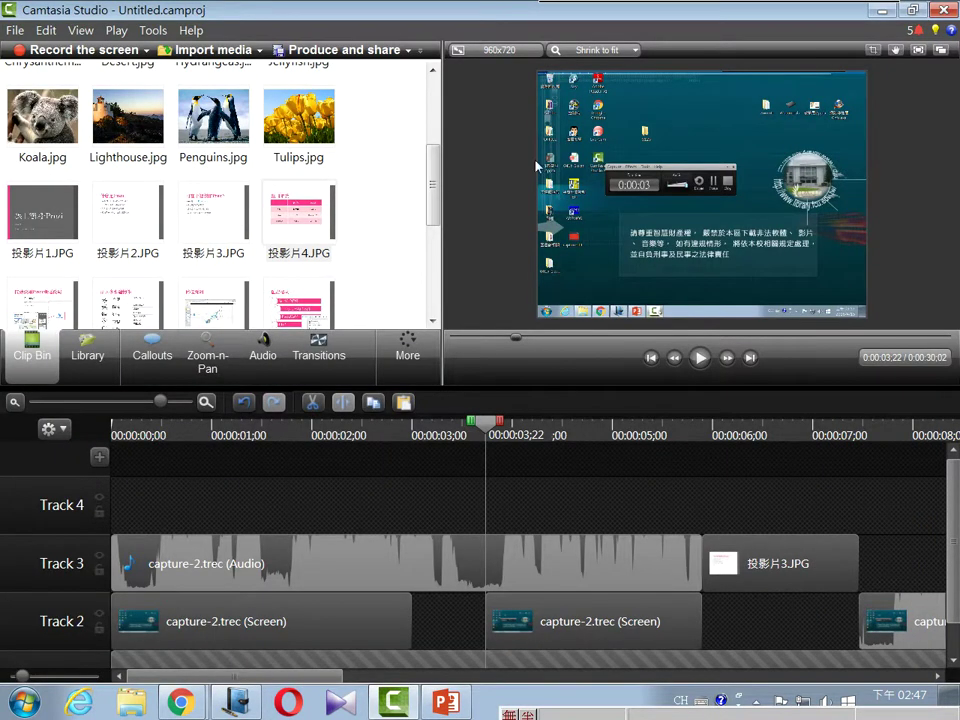
drag(446, 184, 489, 180)
Import the picture 圖片1.png from the desktop into the Clip Bin.
click(259, 50)
click(263, 72)
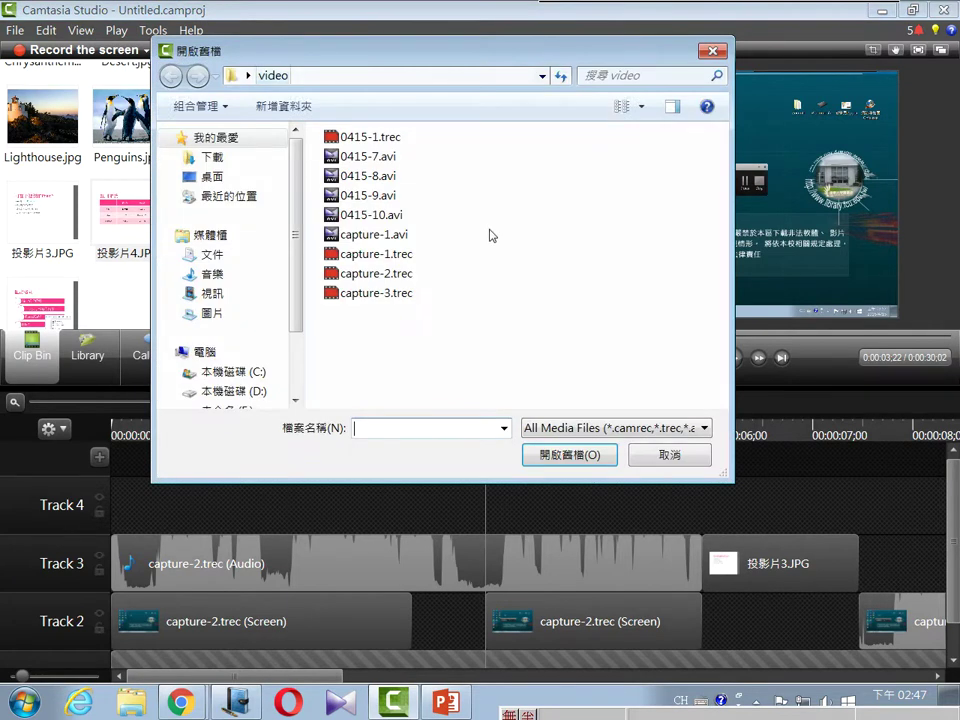
click(242, 178)
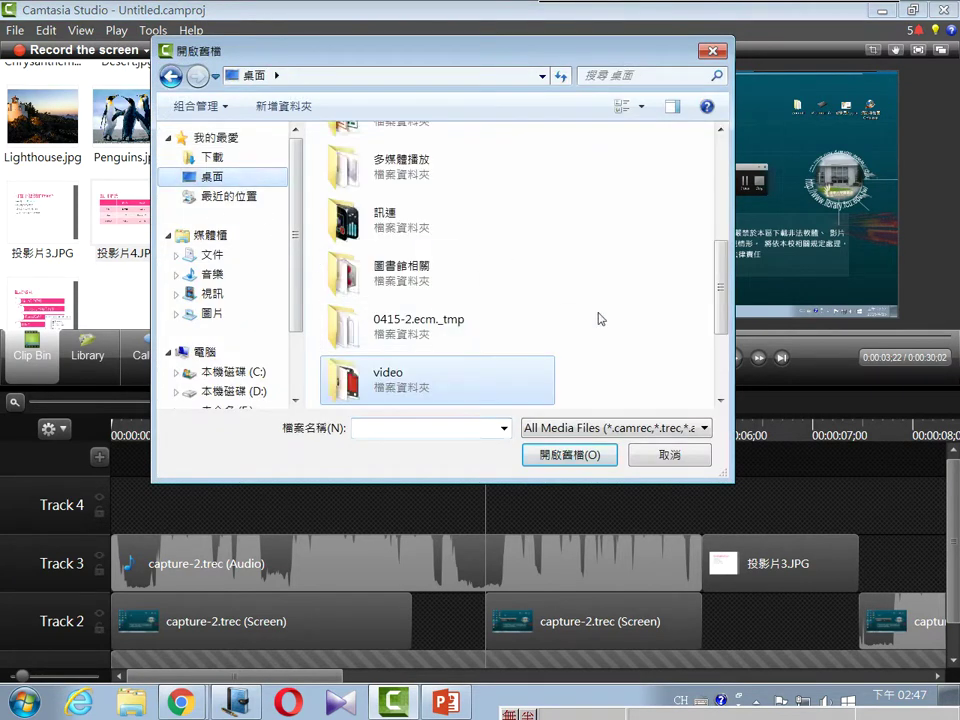
scroll(540, 320, down, 2)
click(376, 395)
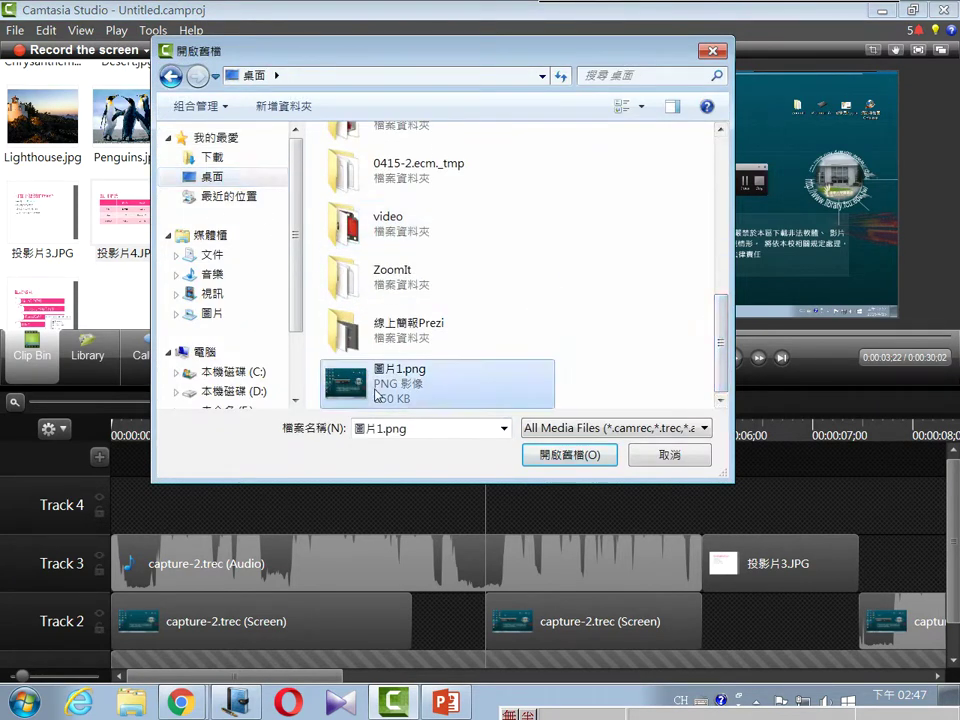
click(547, 460)
Place 圖片1.png on Track 4 at 00:00:03;00 and shorten it to end at 00:00:03;22, matching the gap on Track 2.
click(311, 111)
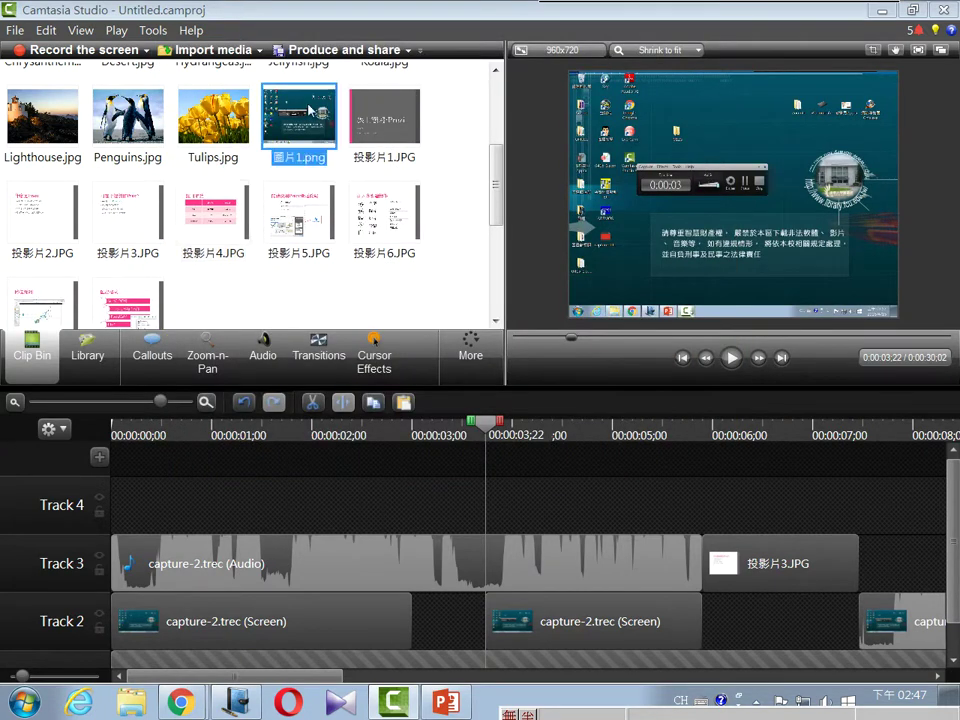
drag(311, 111, 412, 505)
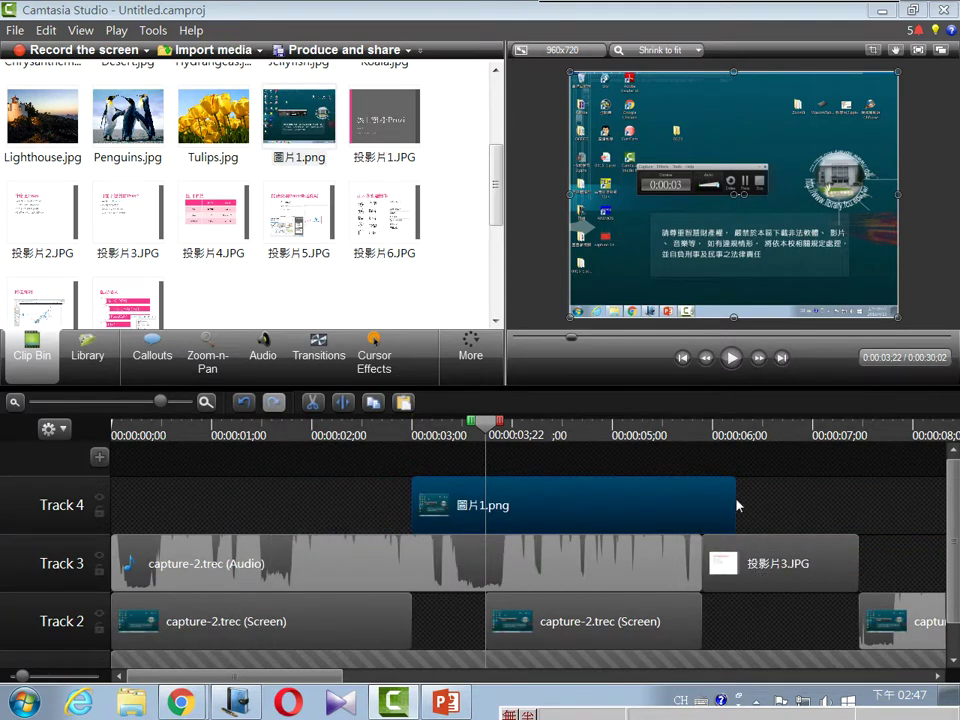
drag(735, 500, 487, 498)
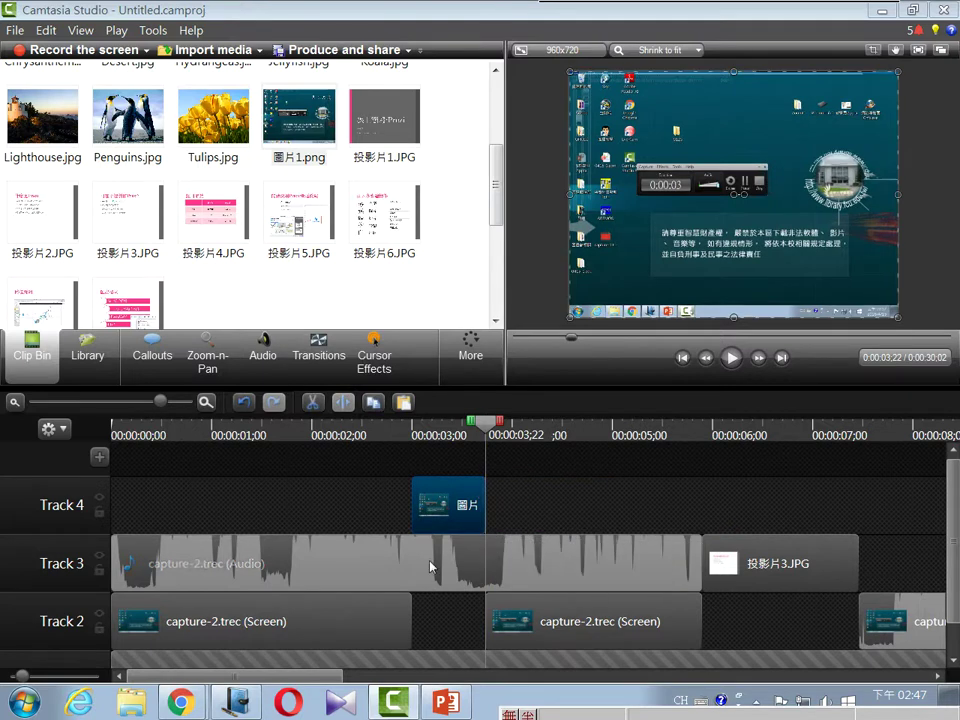
Show the frame at 00:00:03;10 and temporarily mark the Track 2 gap and the audio above it with red annotations.
drag(465, 430, 445, 432)
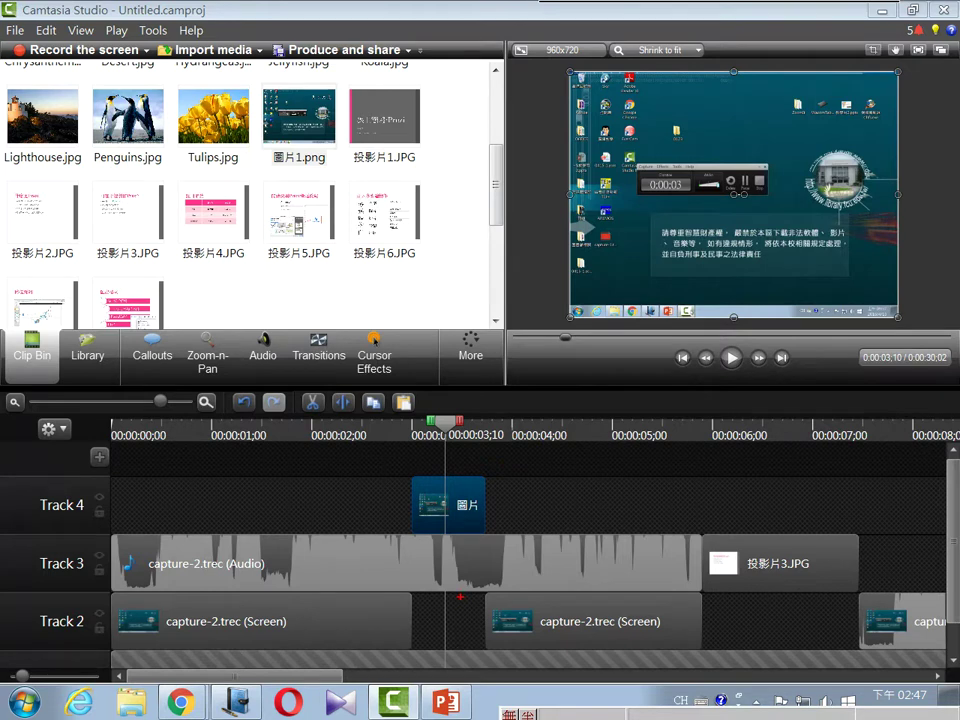
mouse_move(410, 545)
mouse_down()
mouse_move(499, 573)
mouse_move(398, 576)
mouse_up()
mouse_move(413, 652)
mouse_down()
mouse_move(470, 655)
mouse_move(413, 588)
mouse_up()
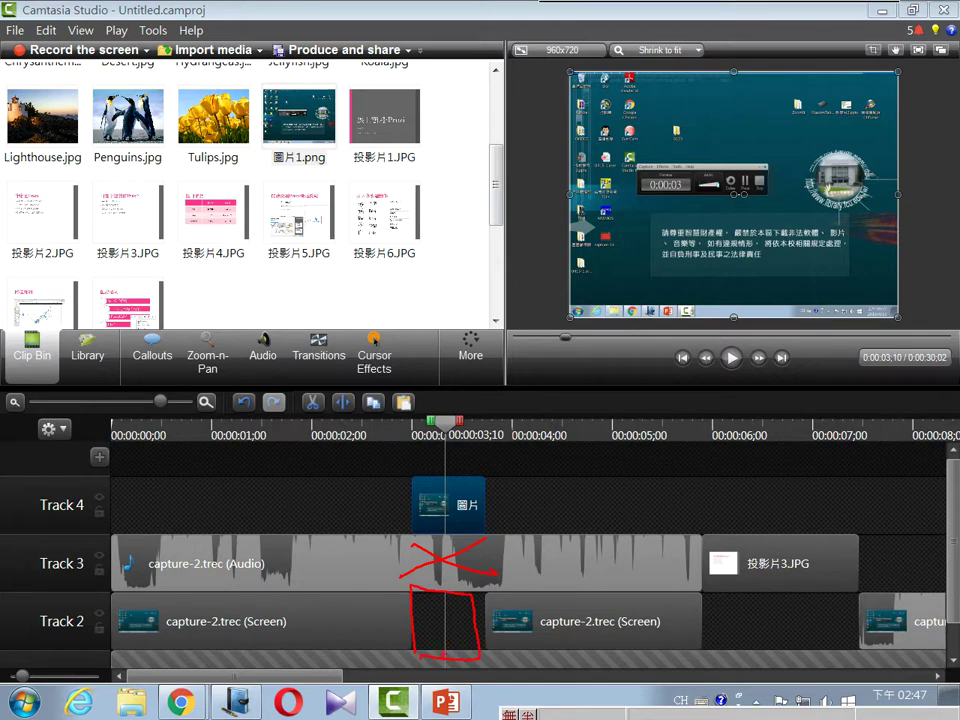
key(Escape)
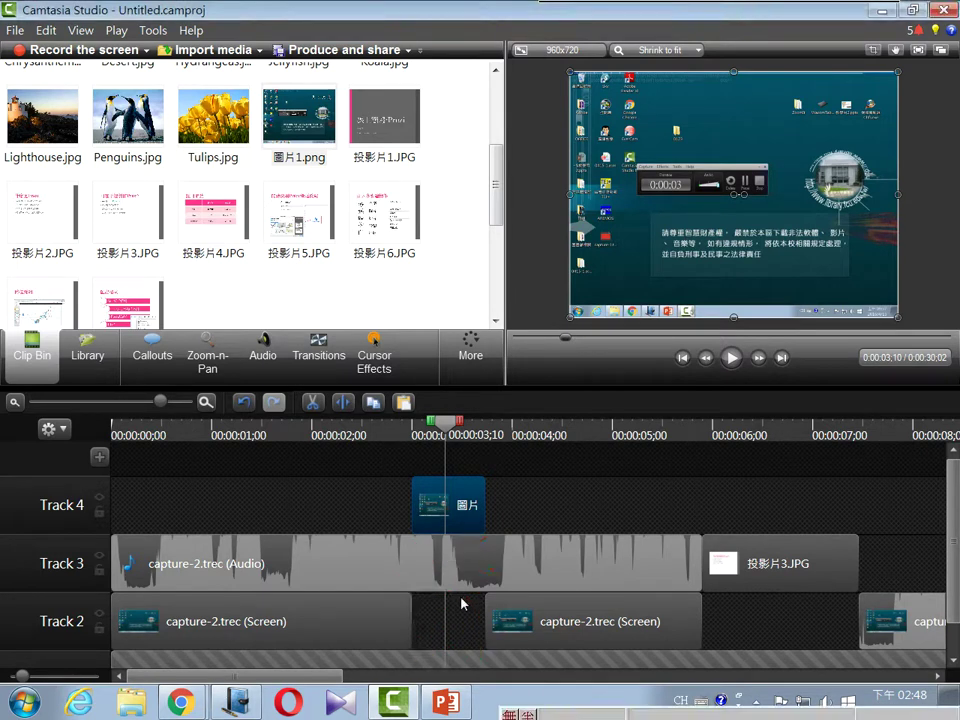
Enlarge the timeline area to show Tracks 1 to 4 and play from just before the still picture into the second screen clip.
drag(498, 388, 498, 315)
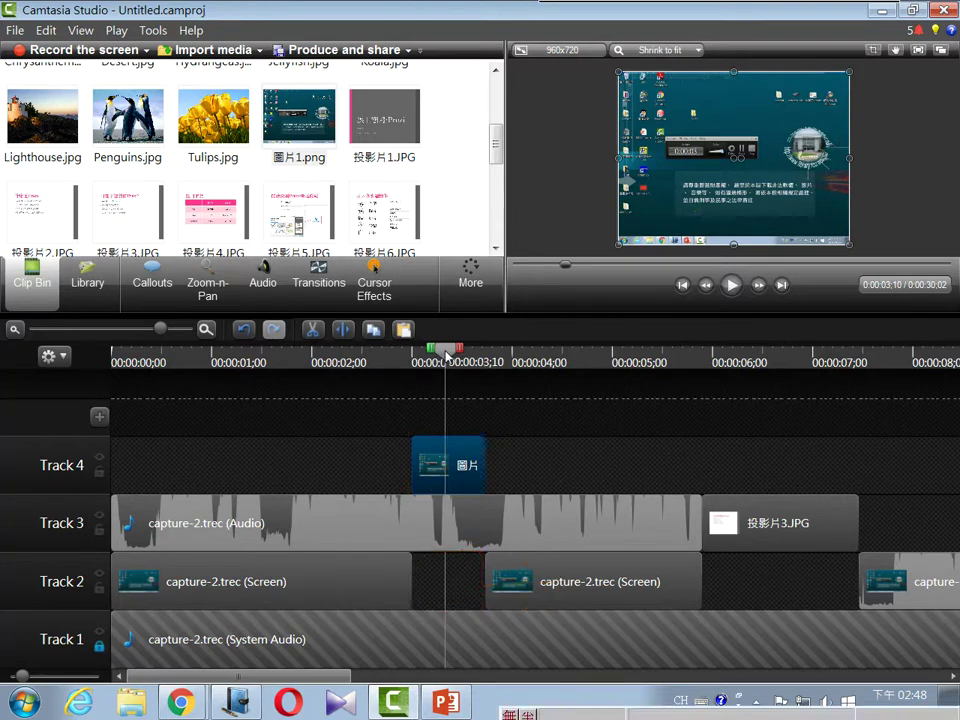
click(403, 368)
drag(403, 368, 386, 368)
click(731, 285)
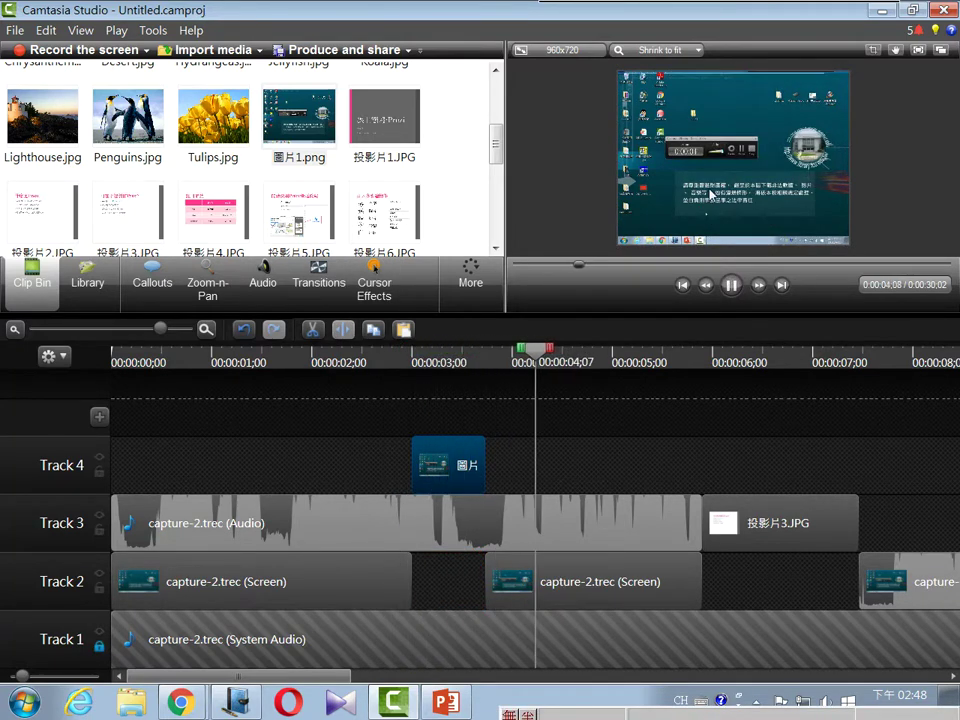
click(731, 285)
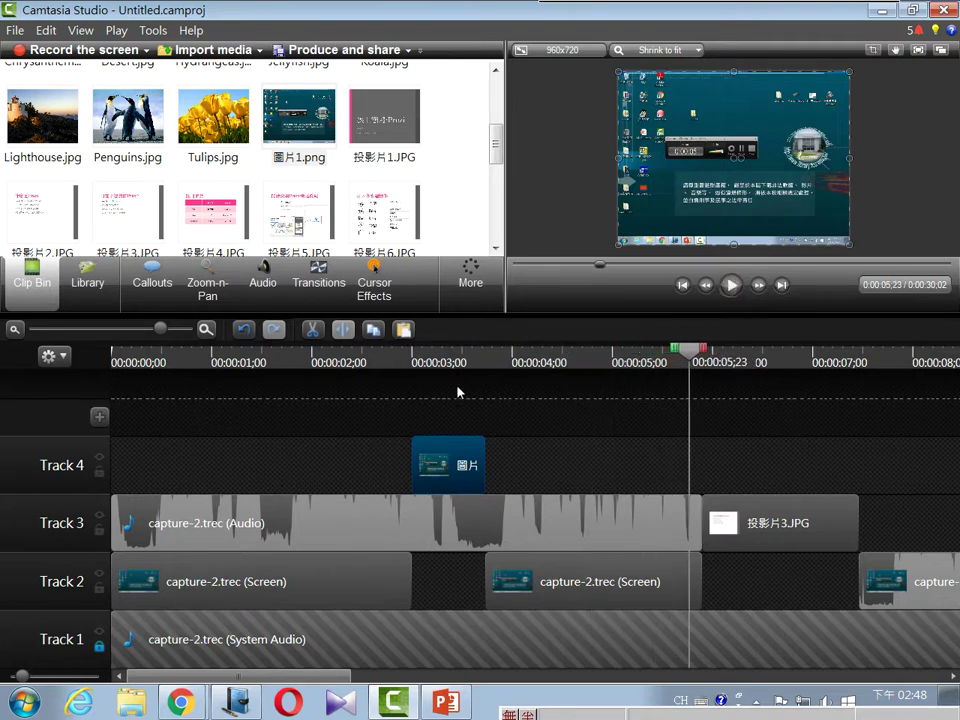
Replay the transition across the still picture, starting between 00:00:02;00 and 00:00:03;00 and stopping within the second screen clip.
click(484, 363)
drag(484, 350, 345, 350)
click(731, 285)
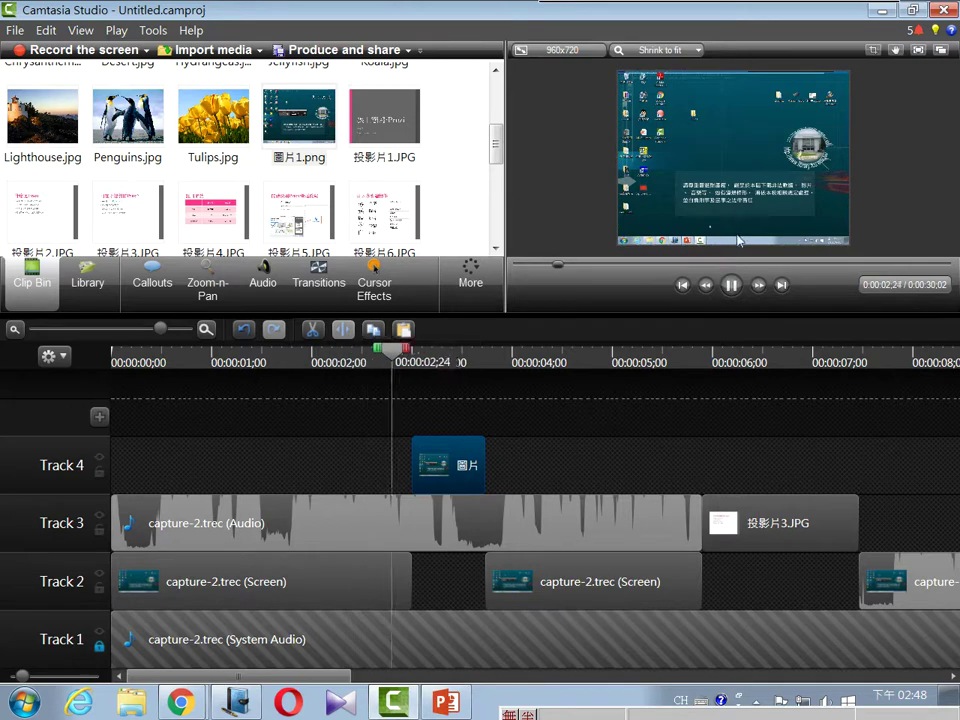
click(731, 285)
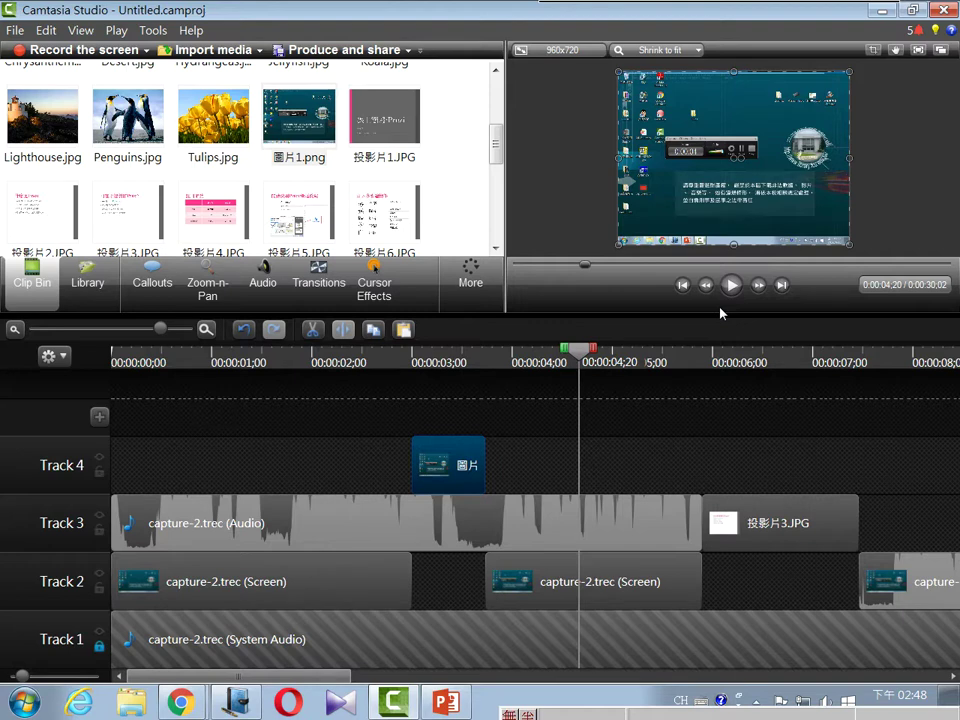
key(F10)
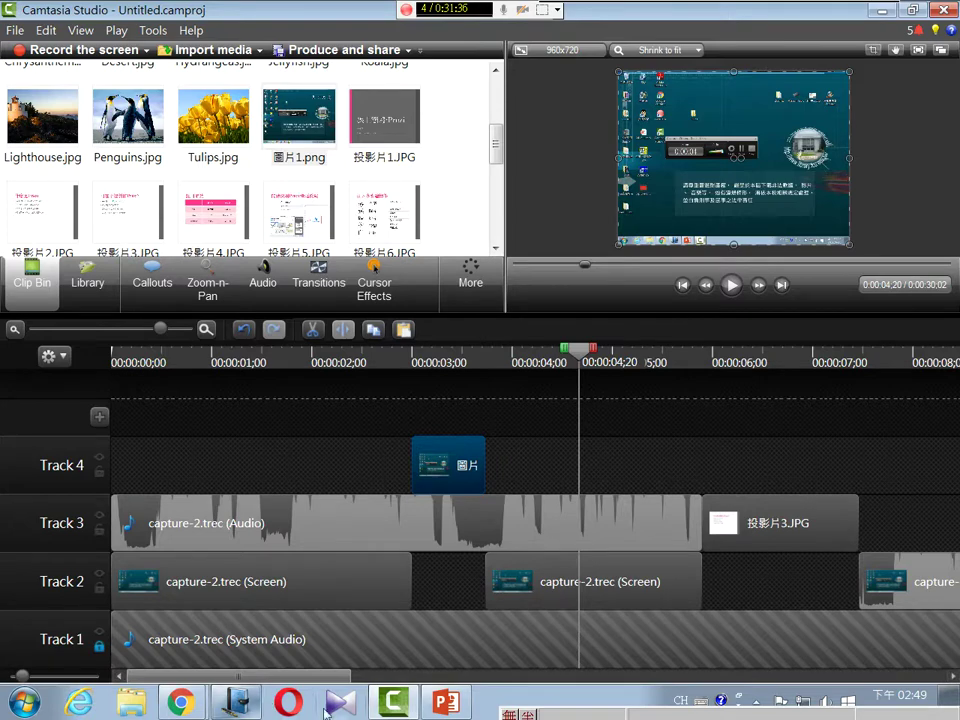
mouse_move(405, 708)
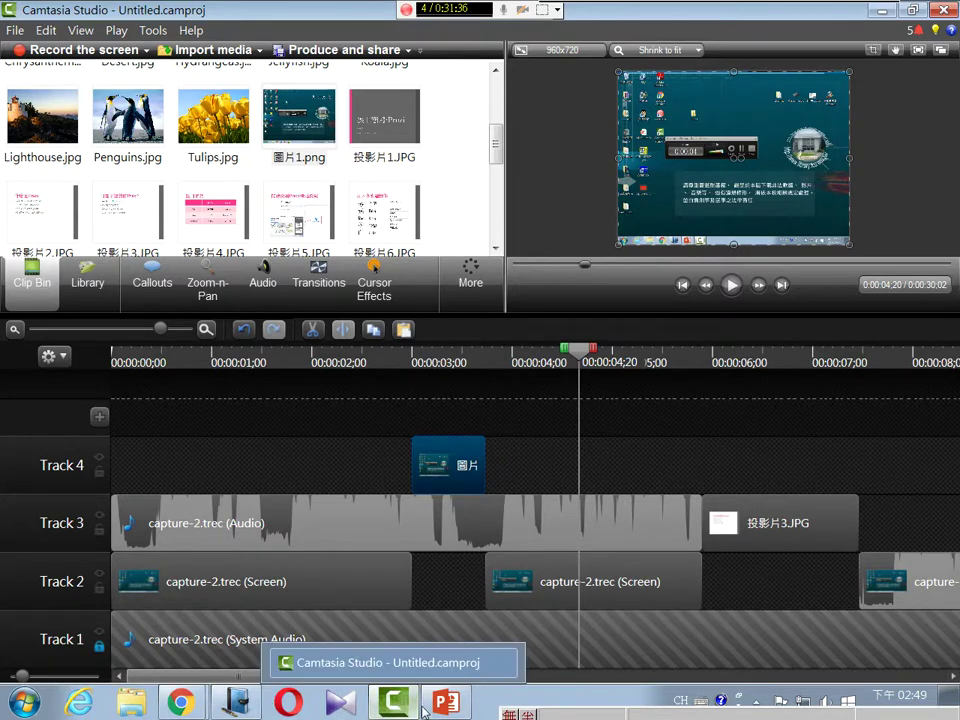
click(845, 25)
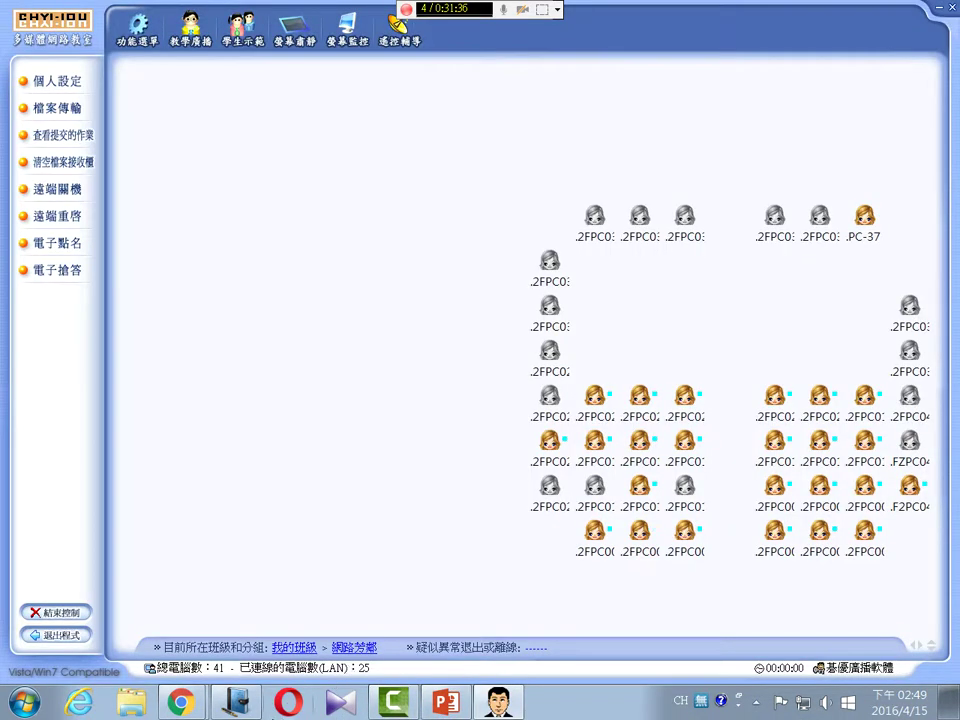
mouse_move(181, 702)
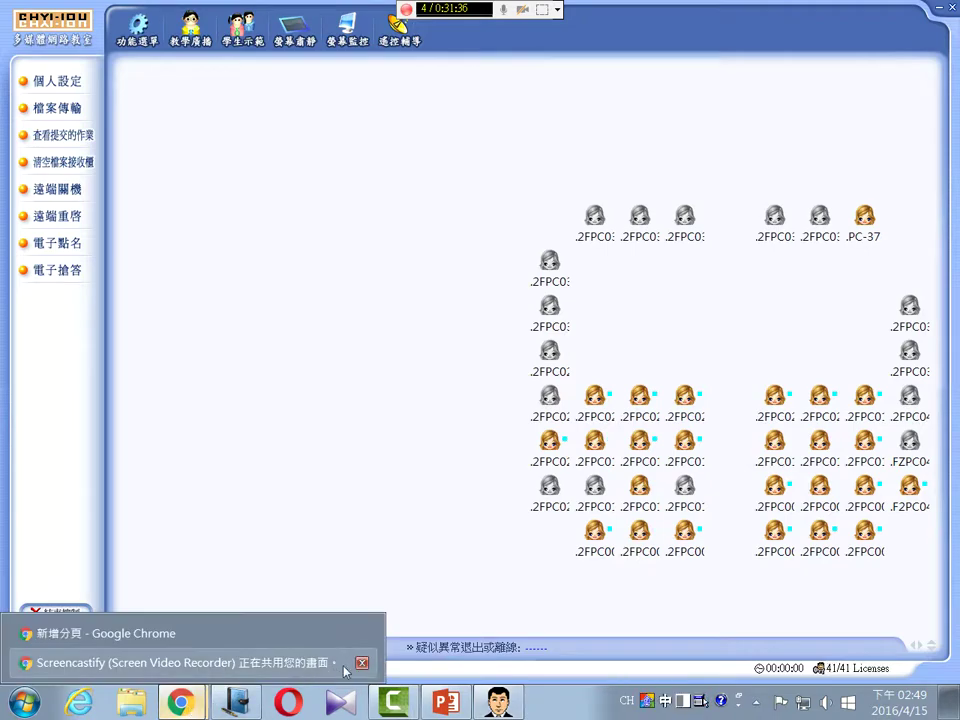